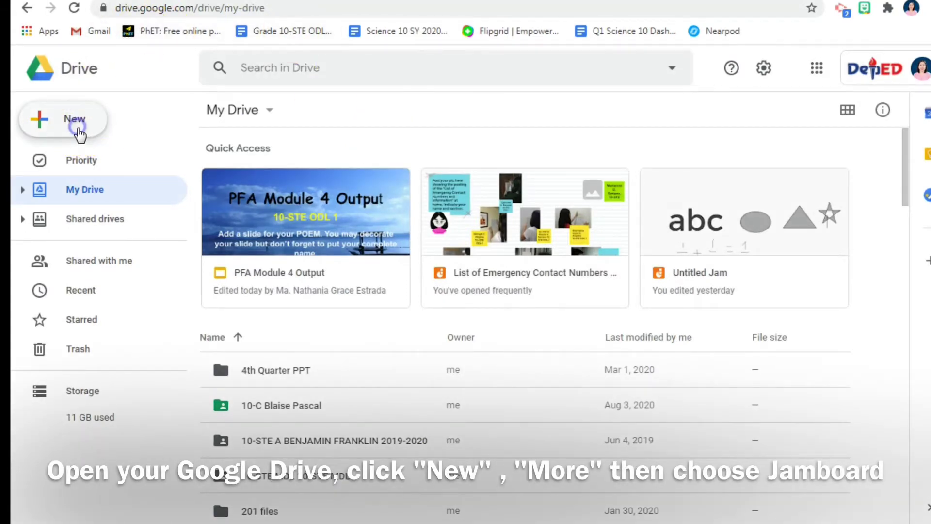
Step: Create a new Google Jamboard file from My Drive
left_click(76, 126)
left_click(124, 324)
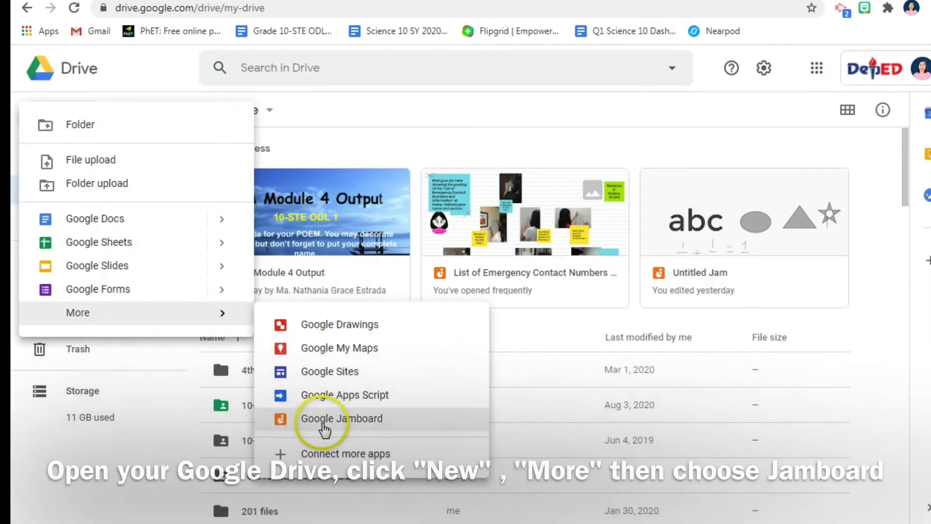
left_click(324, 430)
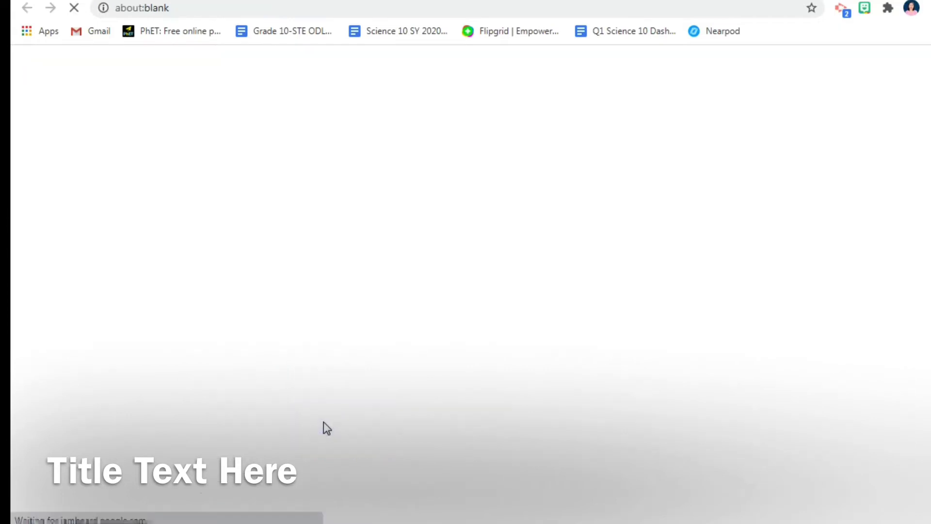
Step: Open jamboard.google.com in a new browser tab
left_click(635, 1)
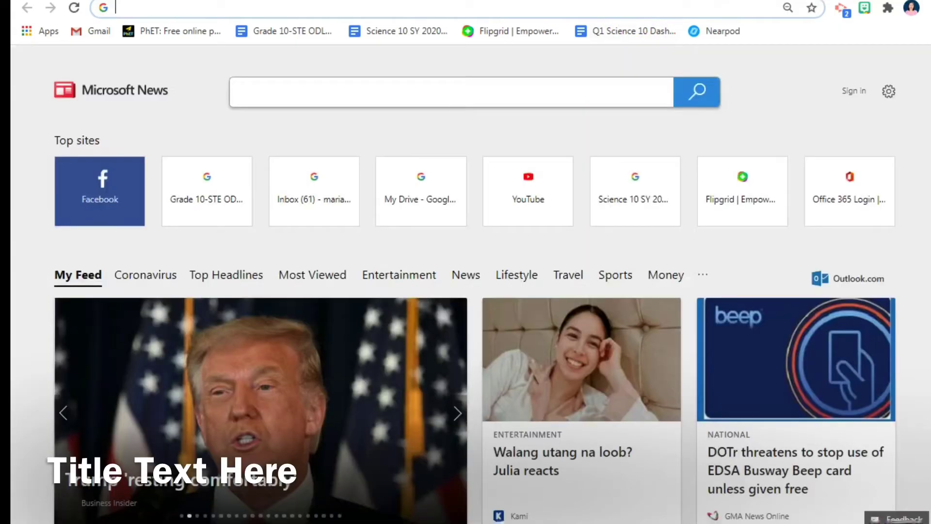
left_click(340, 7)
left_click(150, 1)
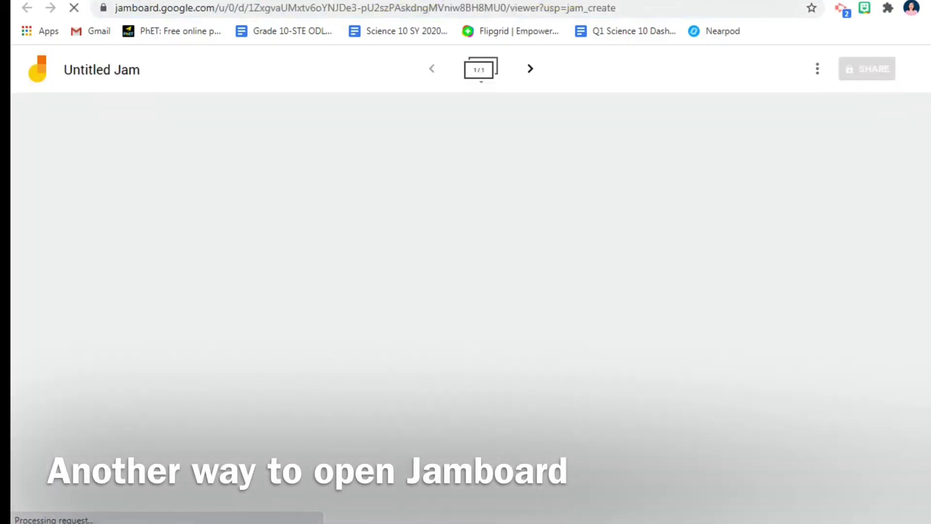
left_click(501, 10)
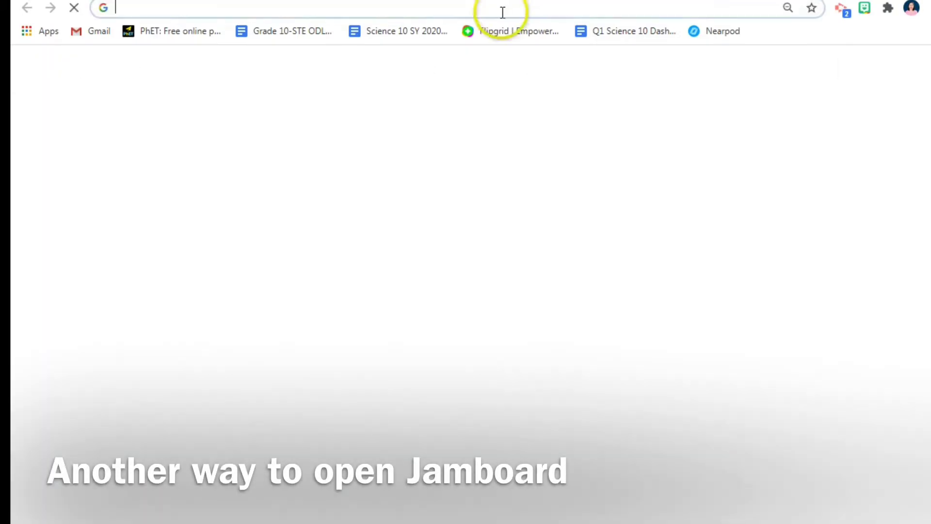
type("ja")
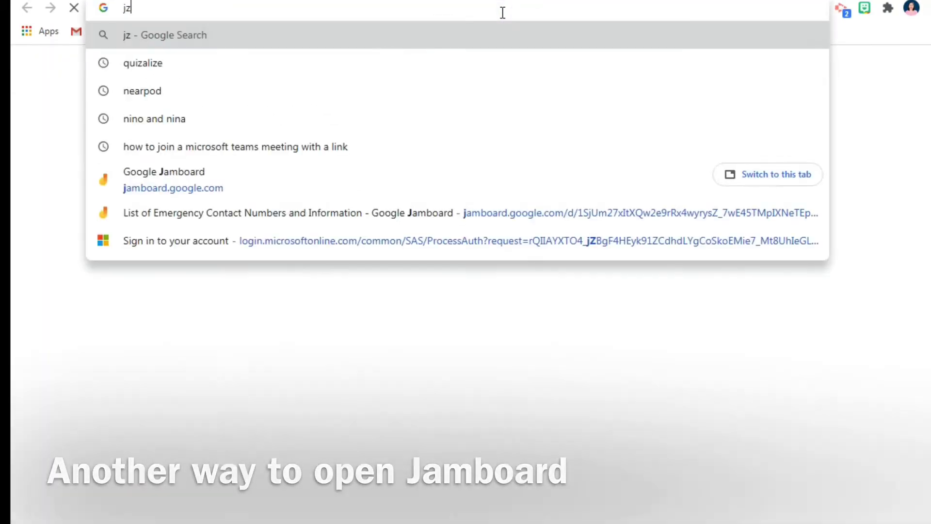
type("m")
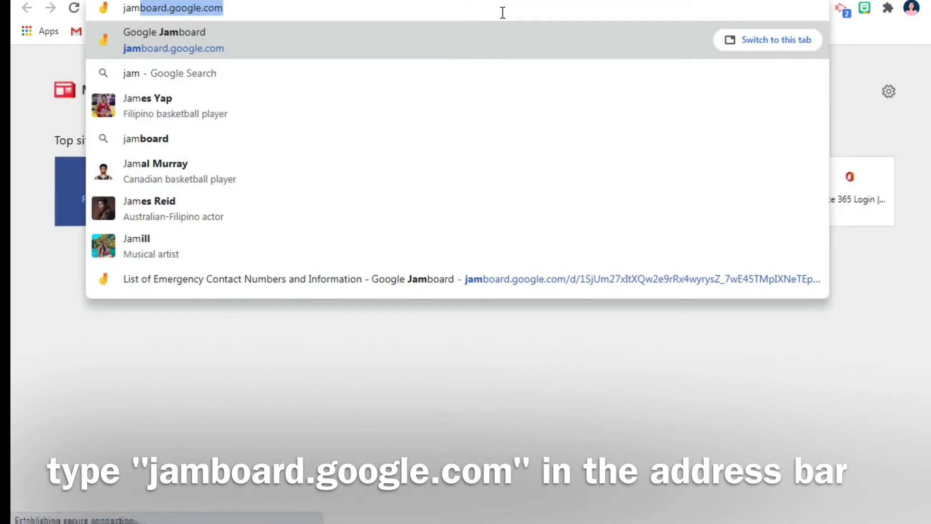
key("Return")
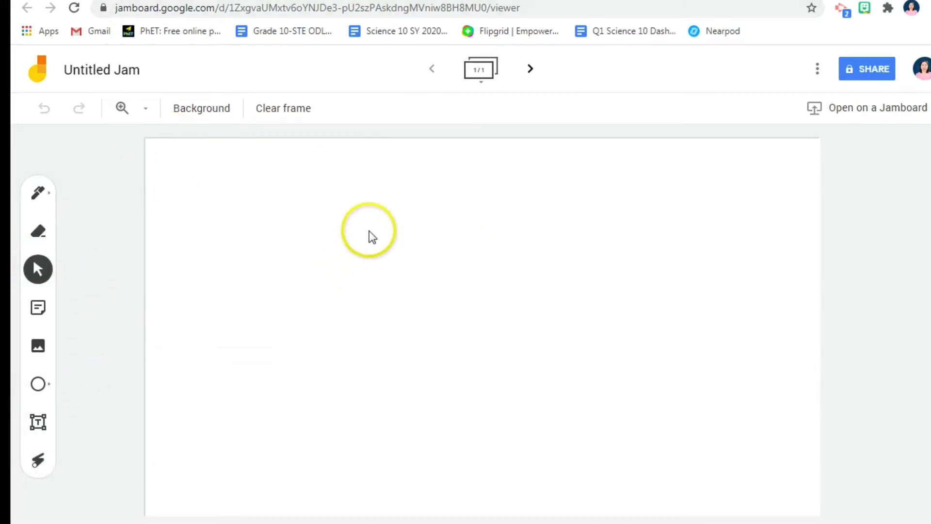
Step: Rename the untitled jam to "Science 10"
left_click(140, 73)
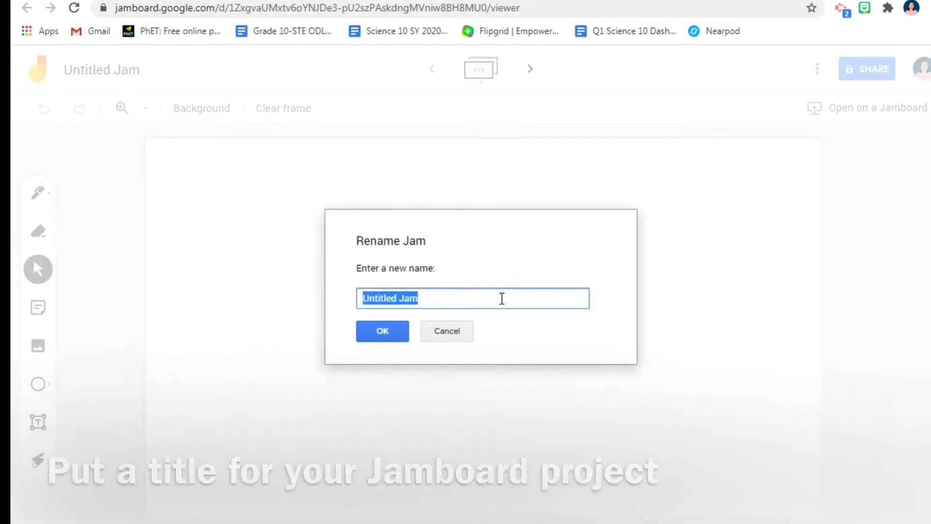
type("Science 10")
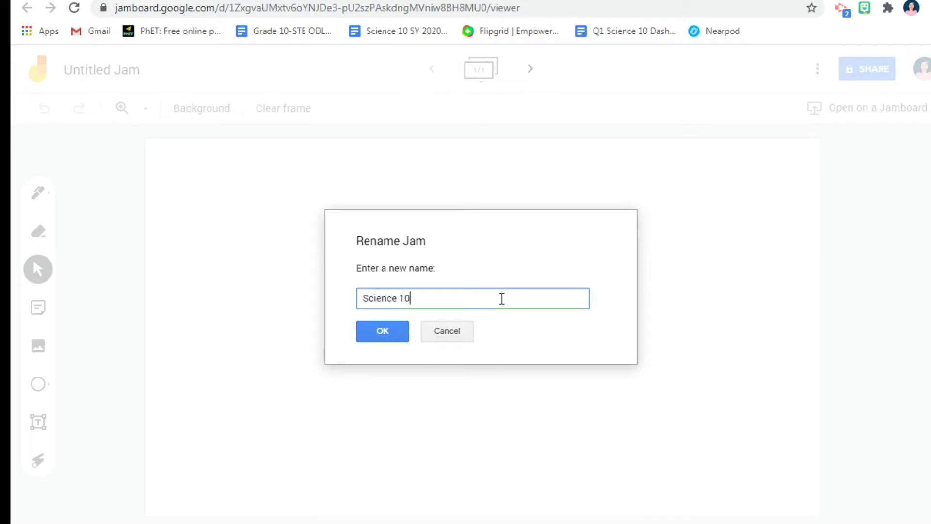
left_click(371, 332)
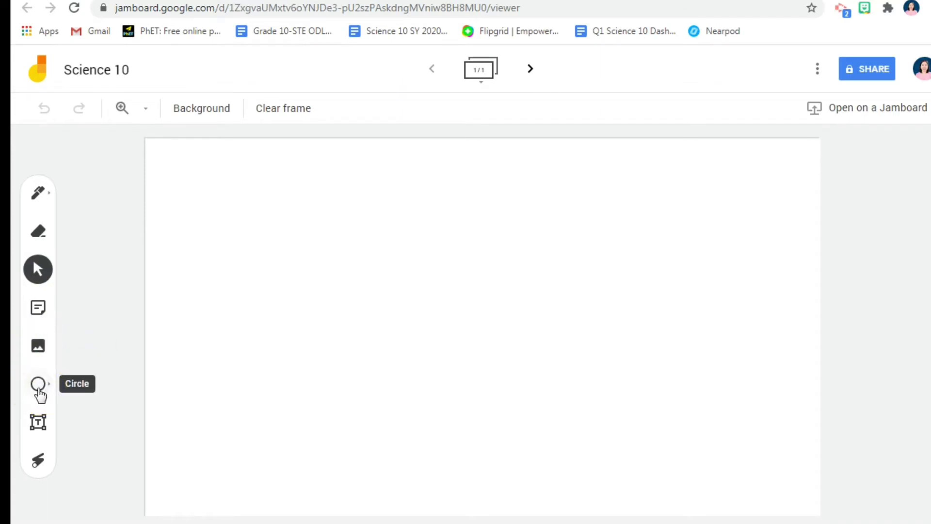
left_click(39, 427)
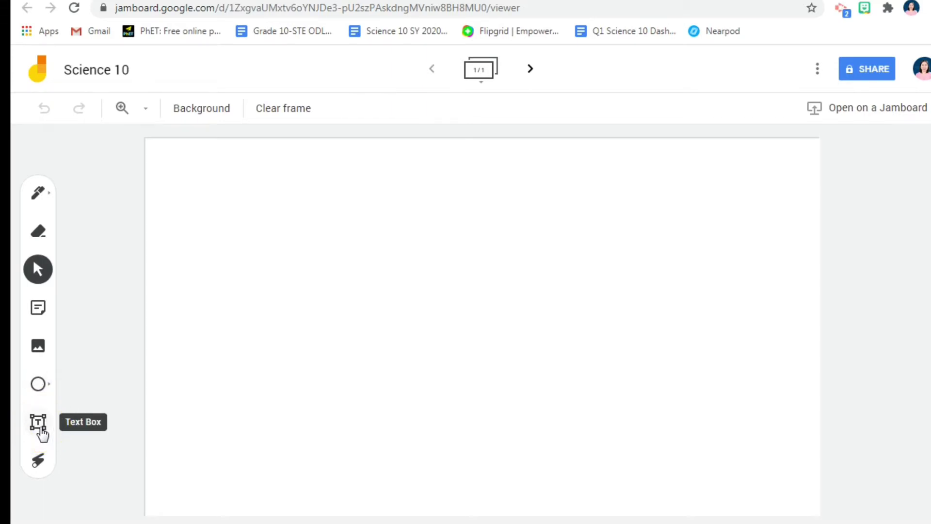
left_click(43, 460)
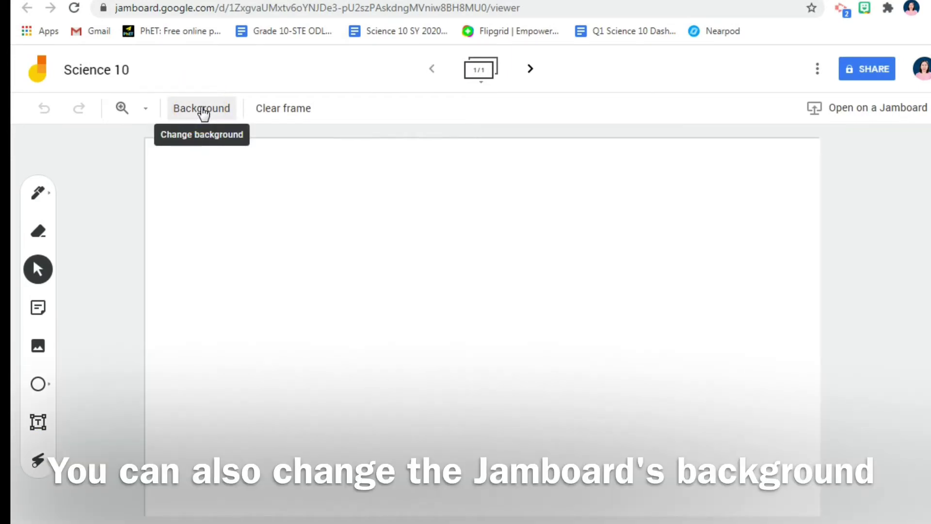
Step: Try the dotted, lined, squared and grey graph backgrounds on the first frame
left_click(202, 111)
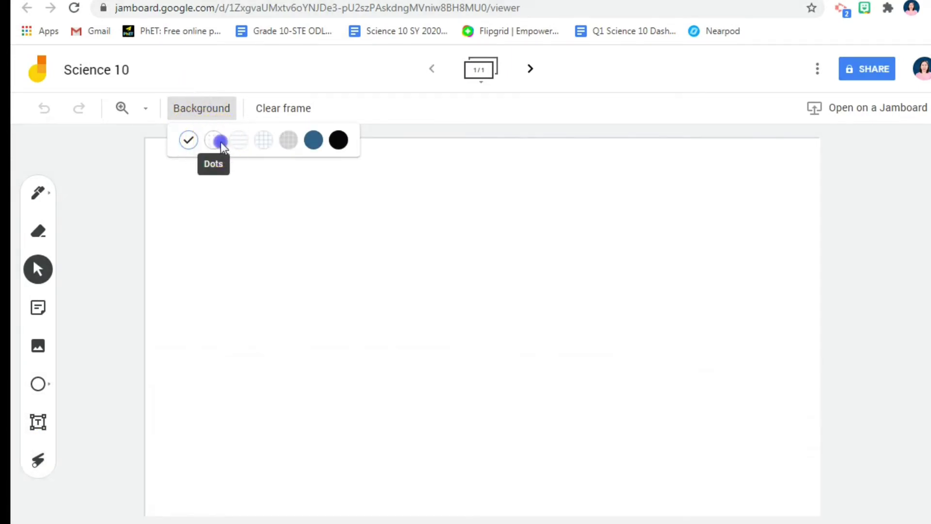
left_click(220, 141)
left_click(208, 108)
left_click(234, 137)
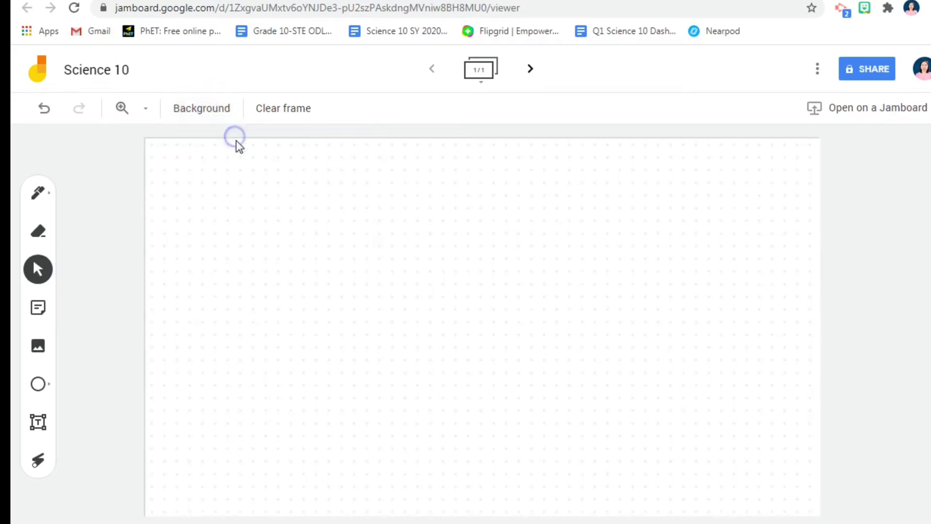
left_click(210, 108)
left_click(264, 139)
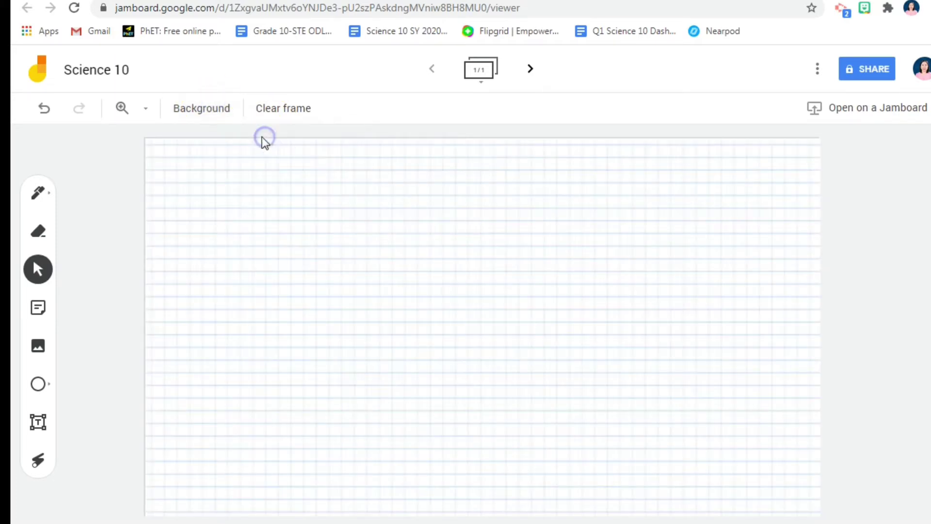
left_click(208, 109)
left_click(286, 141)
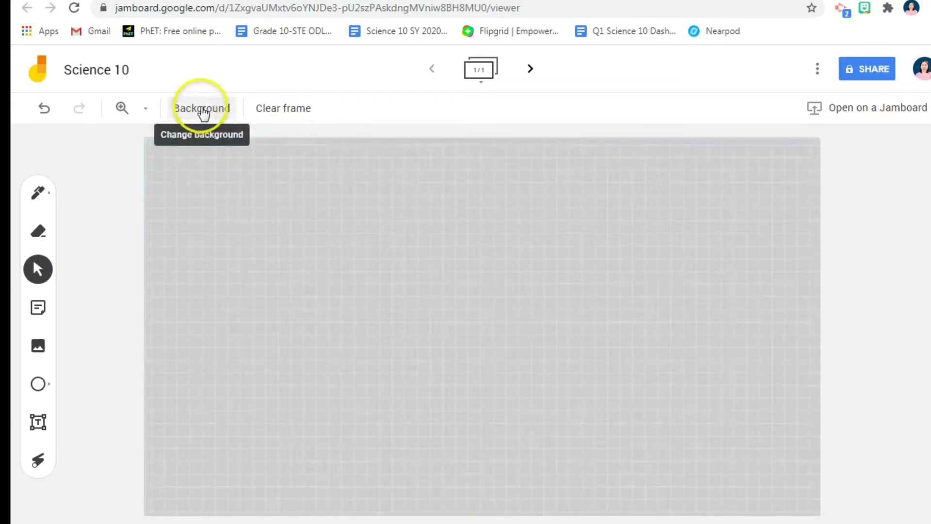
Step: Set the first frame's background to the lined pattern
left_click(199, 109)
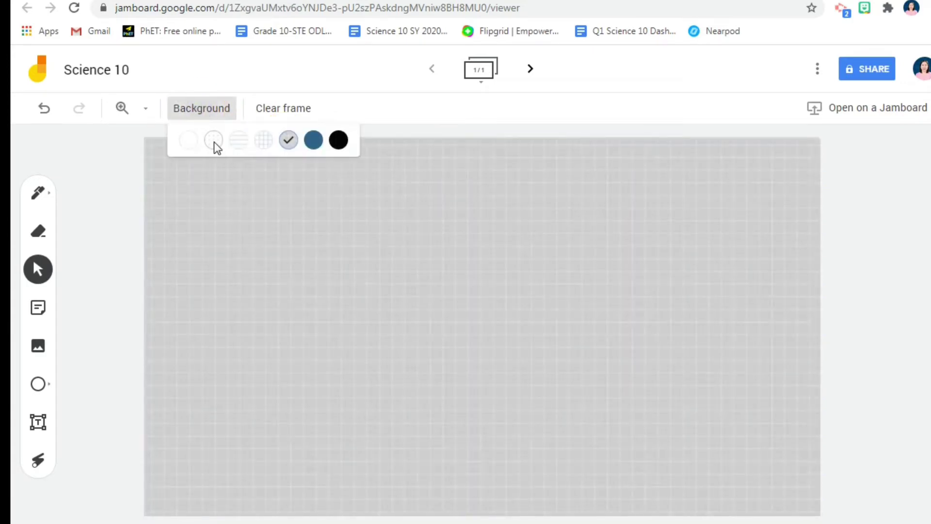
left_click(237, 140)
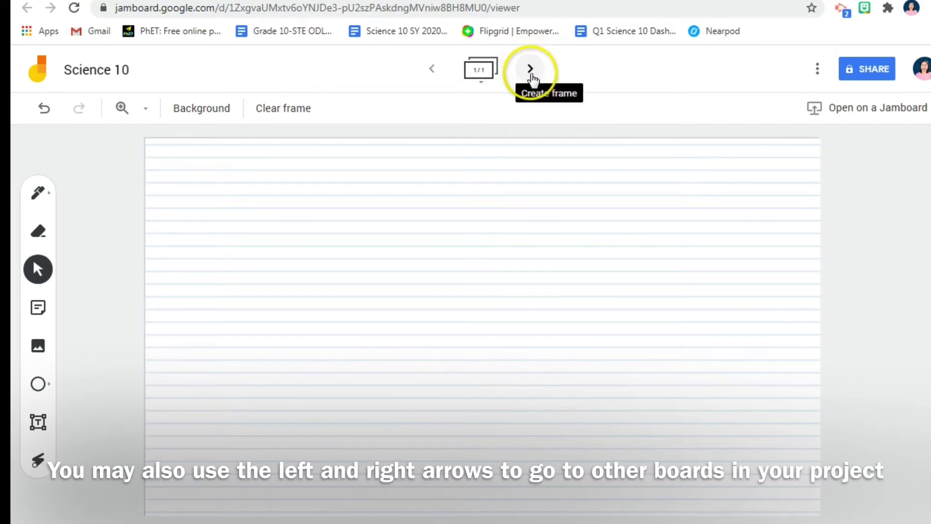
Step: Add three blank frames to the jam and return to the first frame
left_click(531, 74)
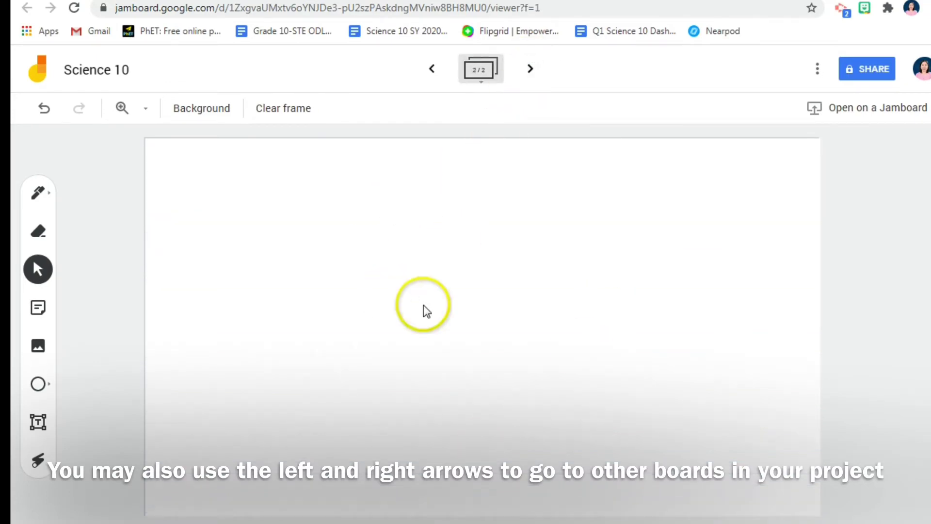
left_click(533, 75)
left_click(429, 72)
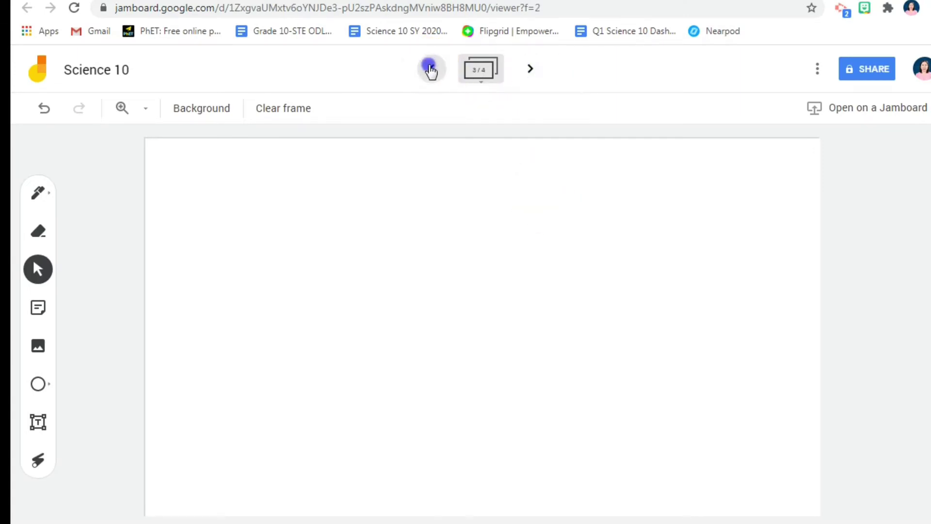
left_click(431, 72)
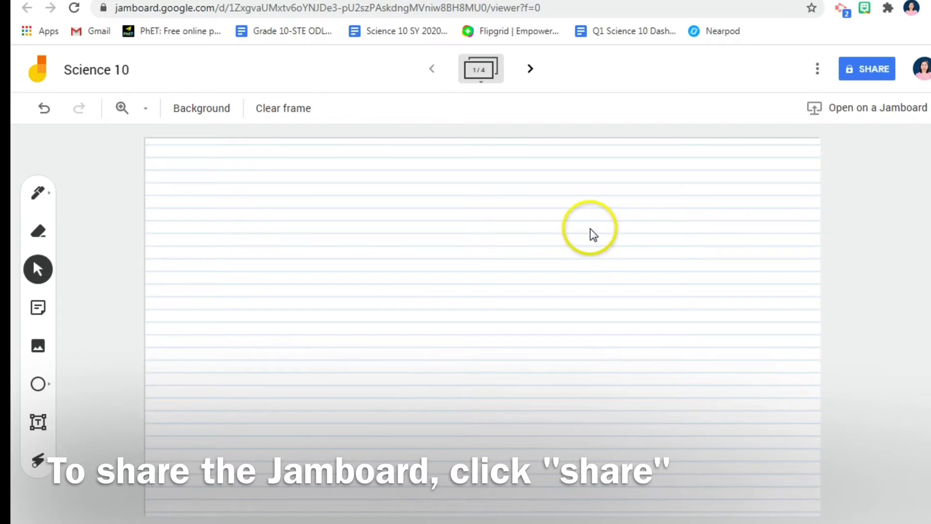
Step: Open the jam's sharing settings and add a collaborator by entering their e-mail and choosing the suggested contact
left_click(868, 73)
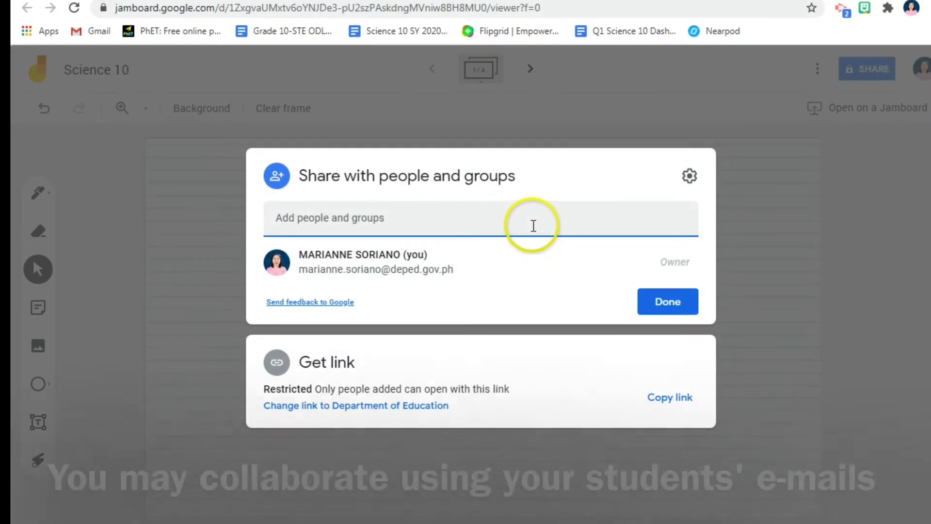
left_click(533, 225)
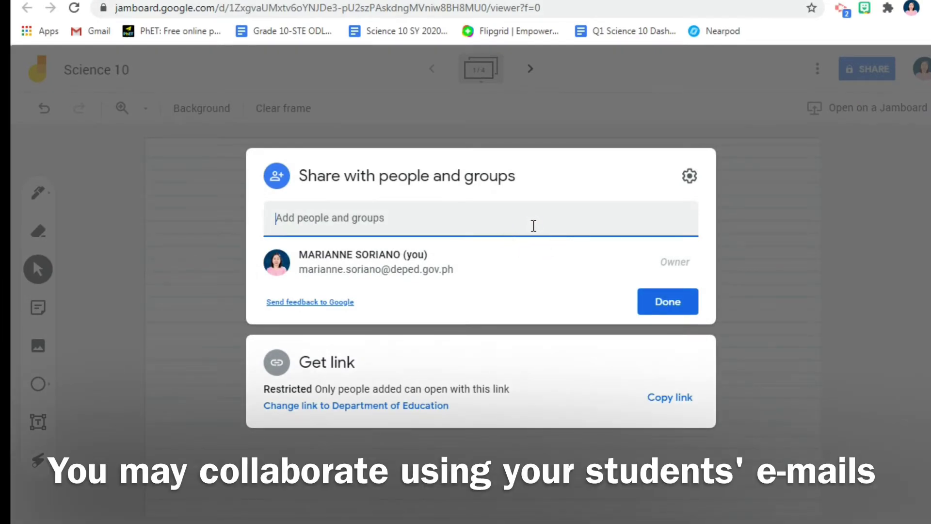
left_click(532, 224)
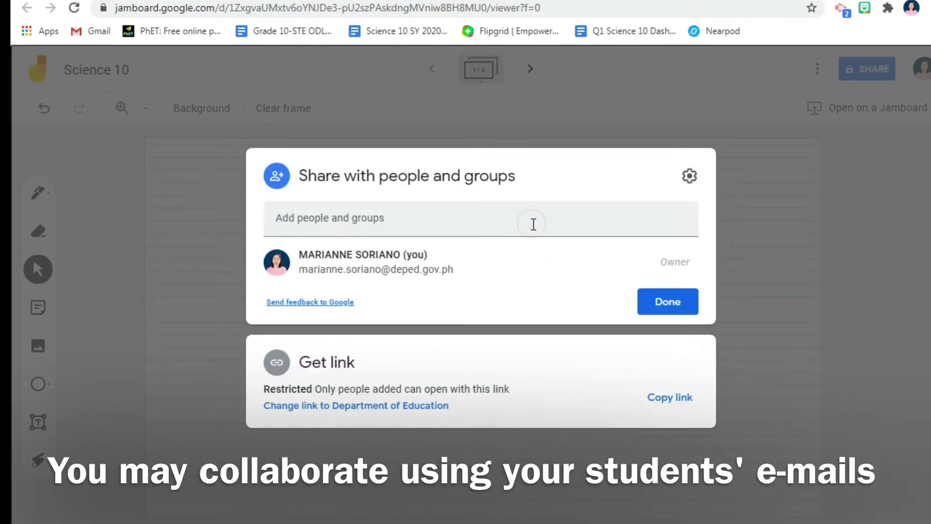
left_click(532, 222)
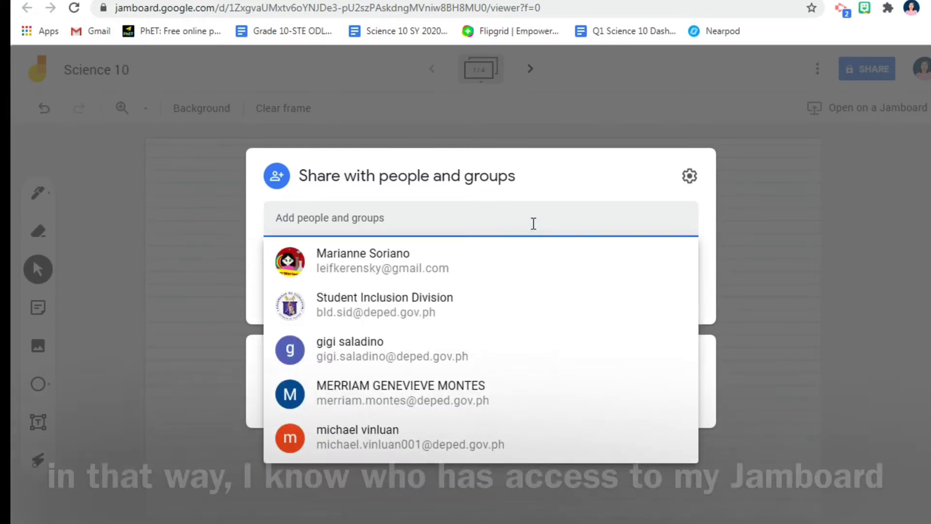
left_click(535, 219)
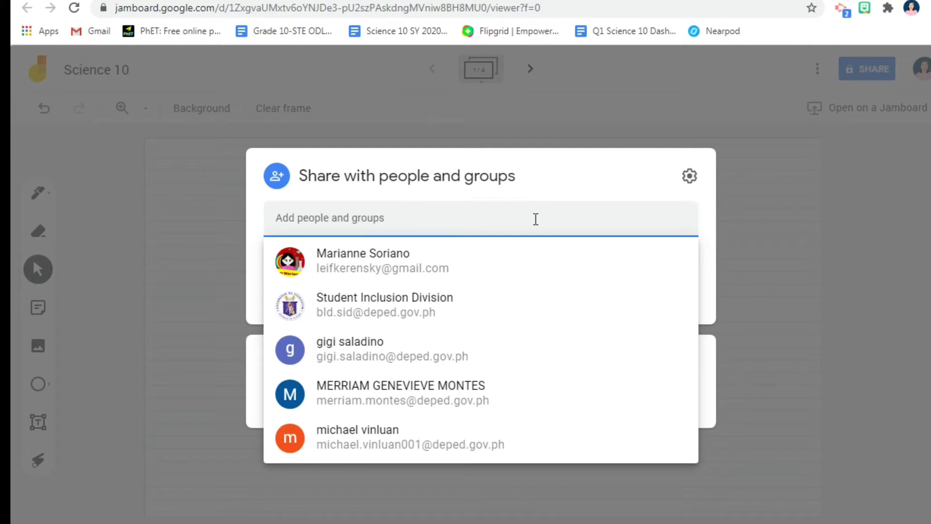
key("ctrl+v")
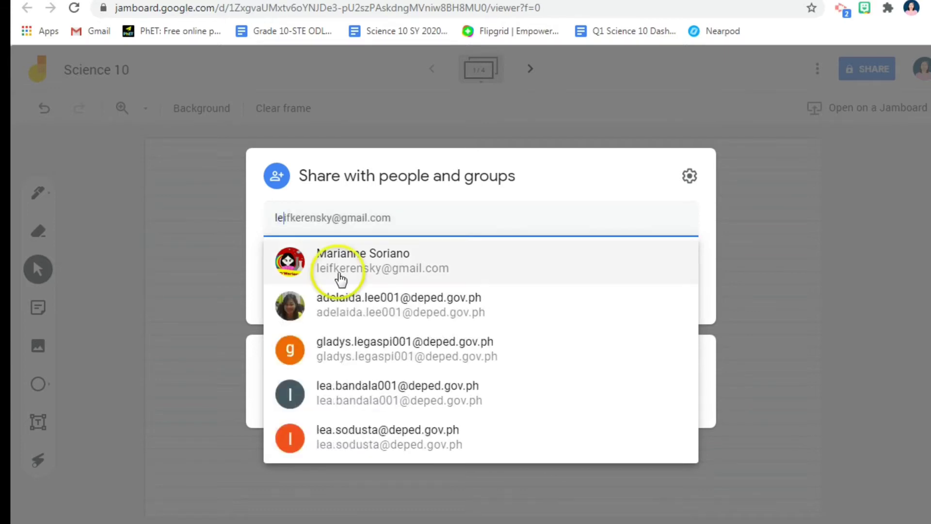
left_click(340, 274)
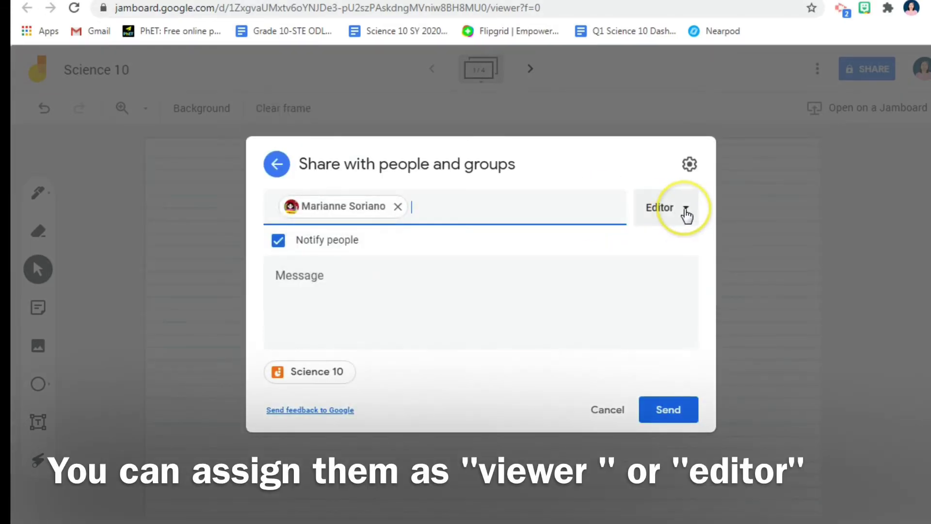
Step: Set the added collaborator's role to Viewer
left_click(685, 214)
left_click(682, 213)
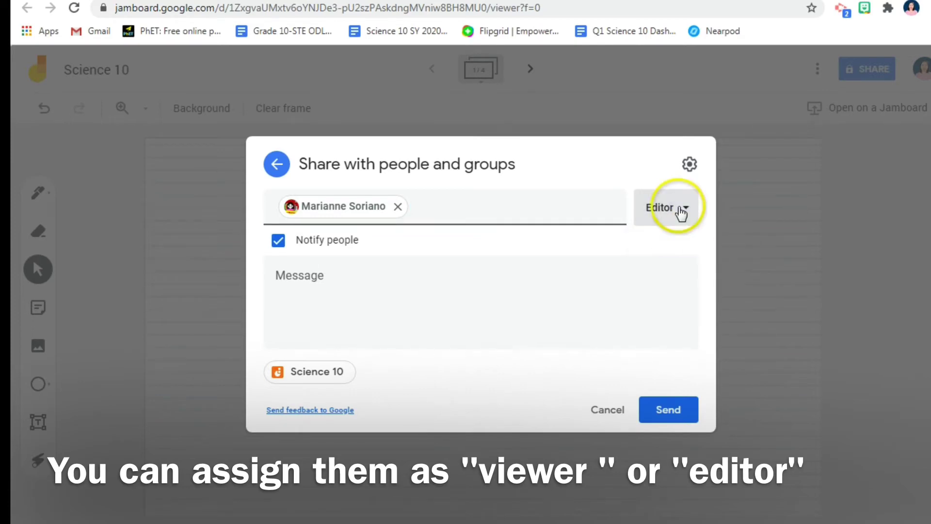
left_click(678, 244)
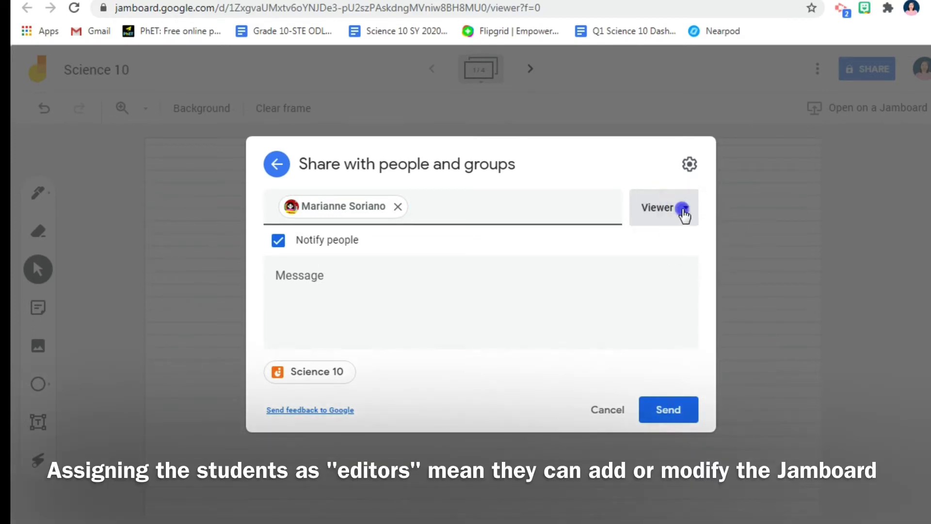
Step: Set the collaborator's role to Editor and send the invitation, approving the share outside the organization
left_click(683, 213)
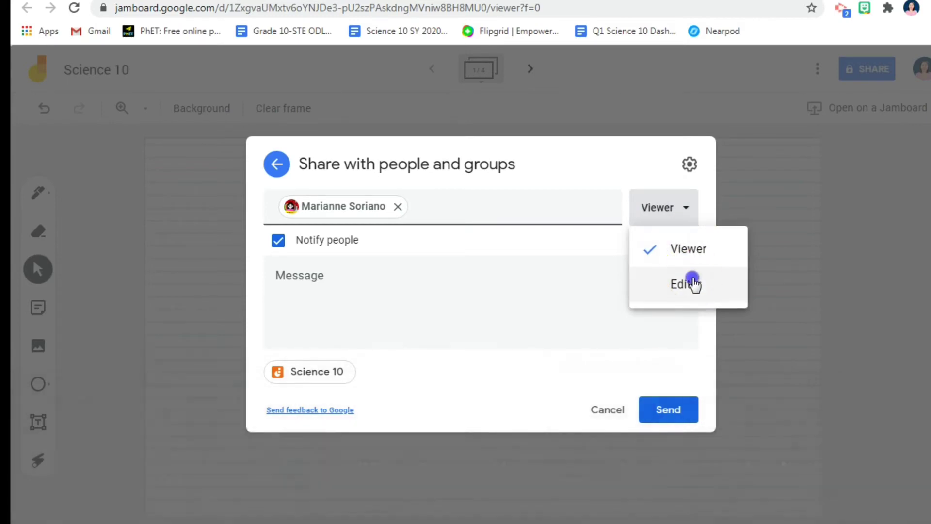
left_click(691, 282)
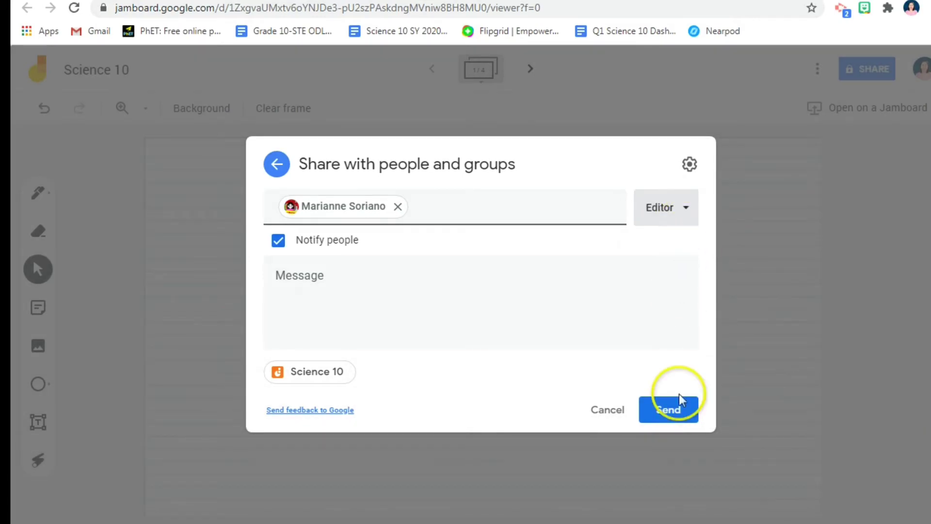
left_click(674, 410)
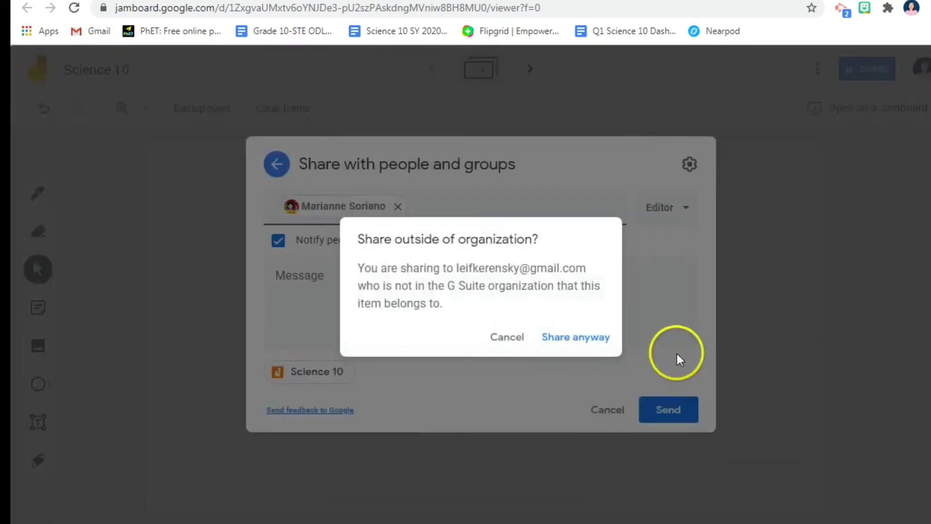
left_click(584, 338)
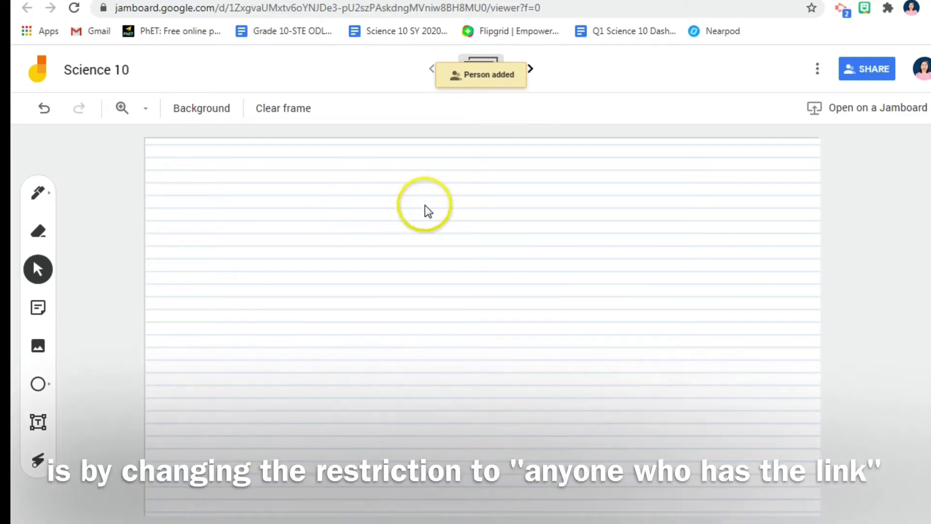
Step: Reopen the jam's sharing settings and change the general link access to Anyone with the link
left_click(868, 74)
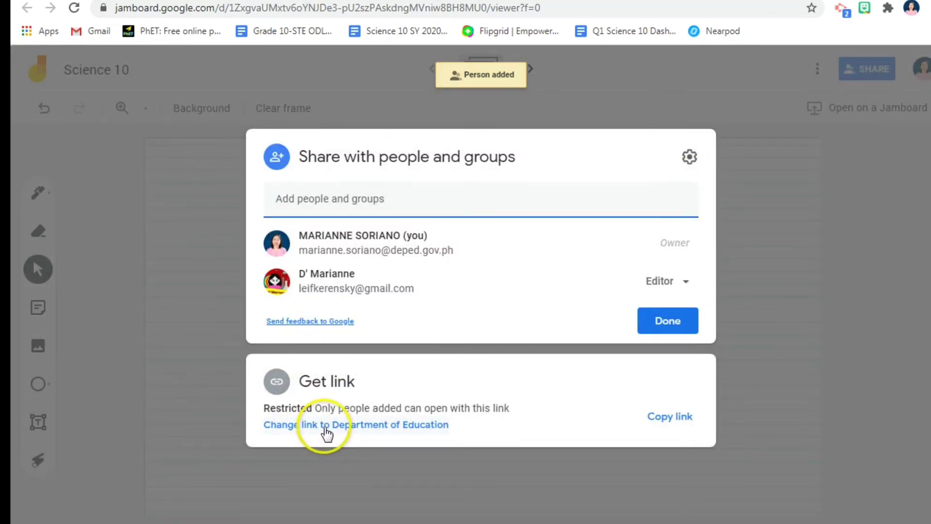
left_click(324, 429)
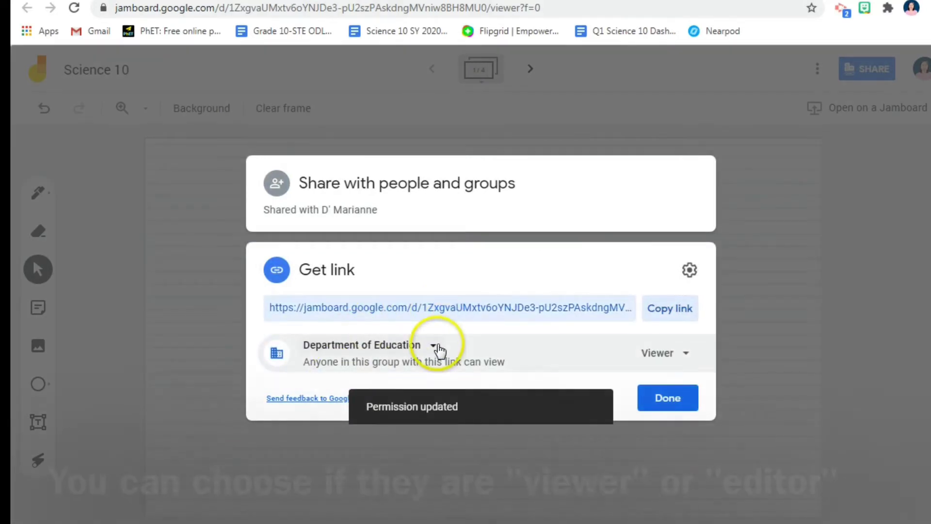
left_click(433, 345)
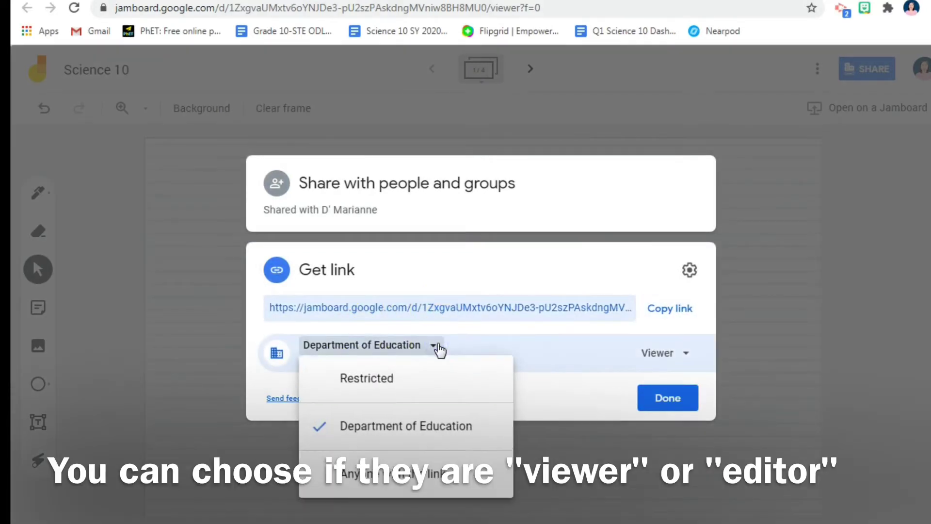
left_click(354, 472)
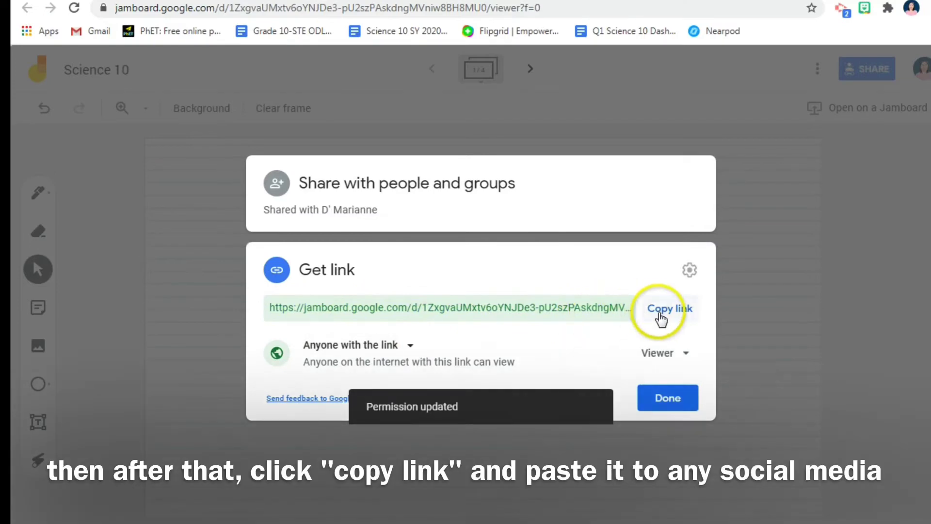
Step: Set the link role to Editor, copy the jam's link and close the sharing settings
left_click(681, 354)
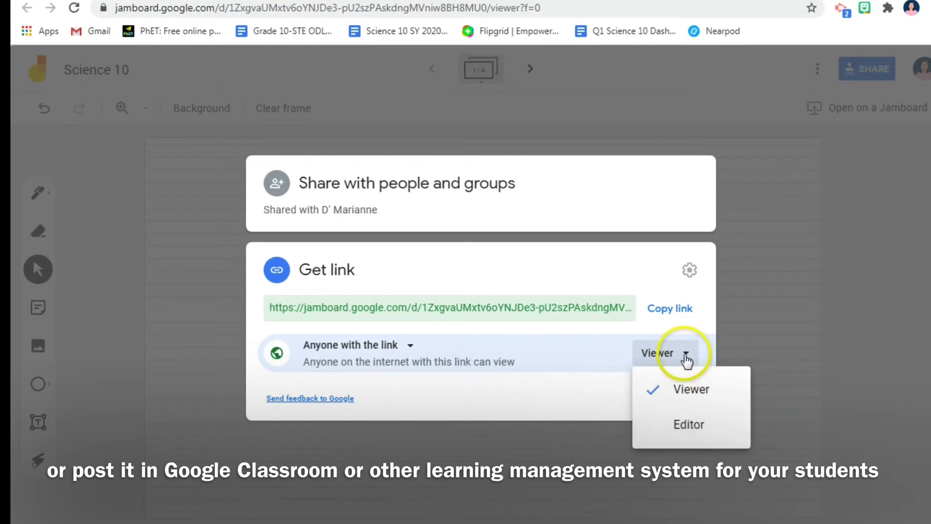
left_click(683, 424)
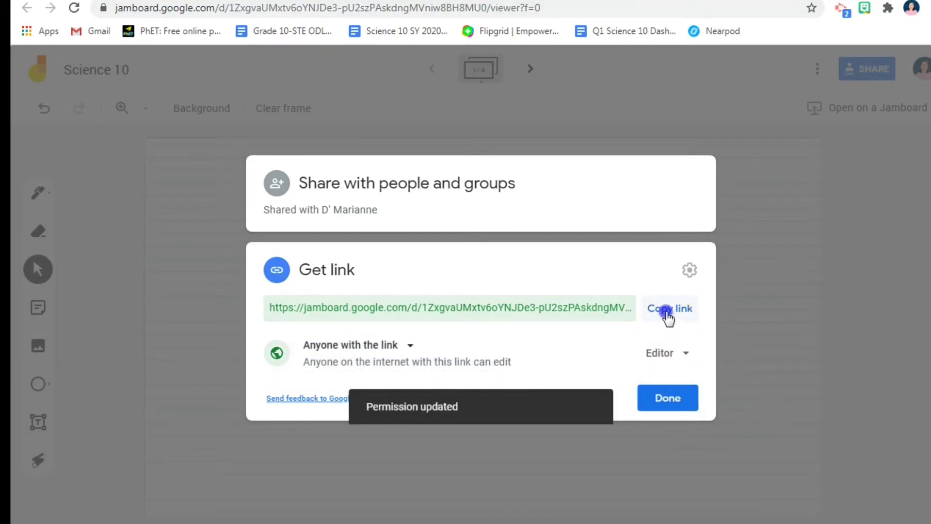
left_click(667, 312)
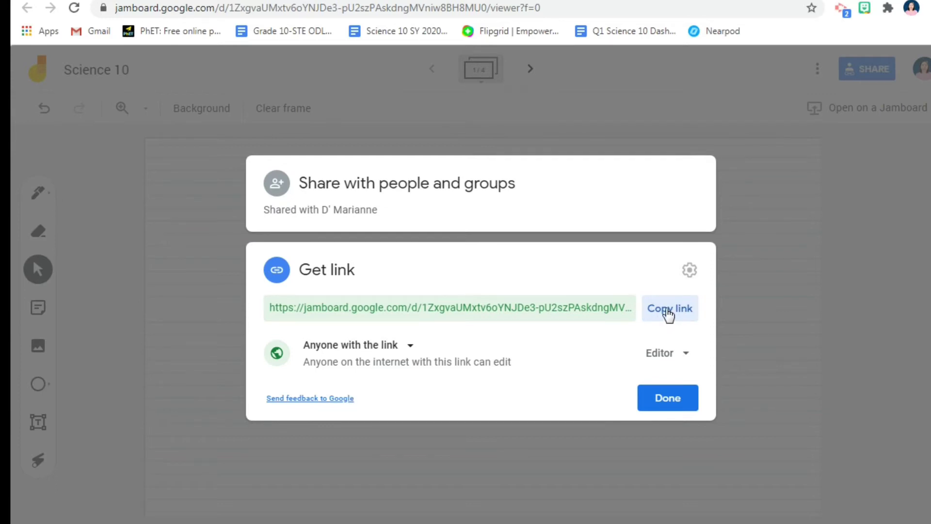
left_click(666, 309)
left_click(693, 209)
left_click(598, 251)
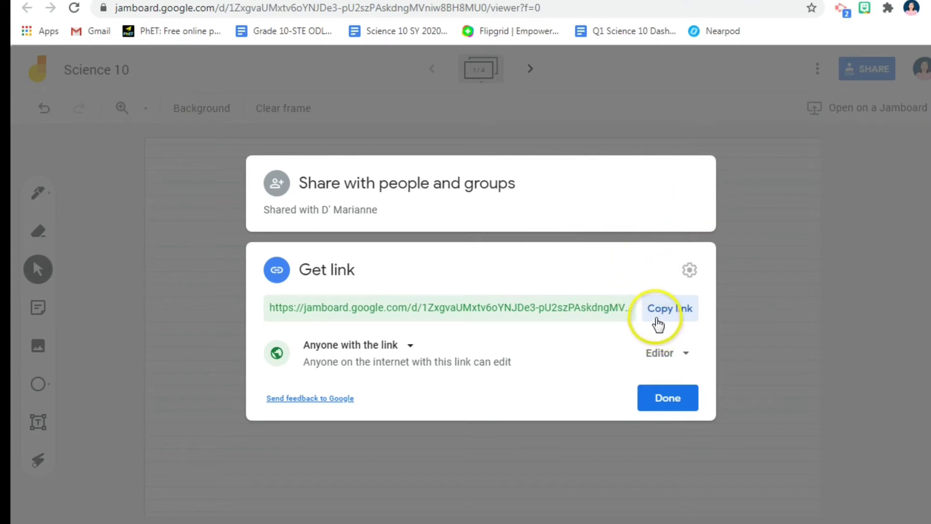
left_click(673, 401)
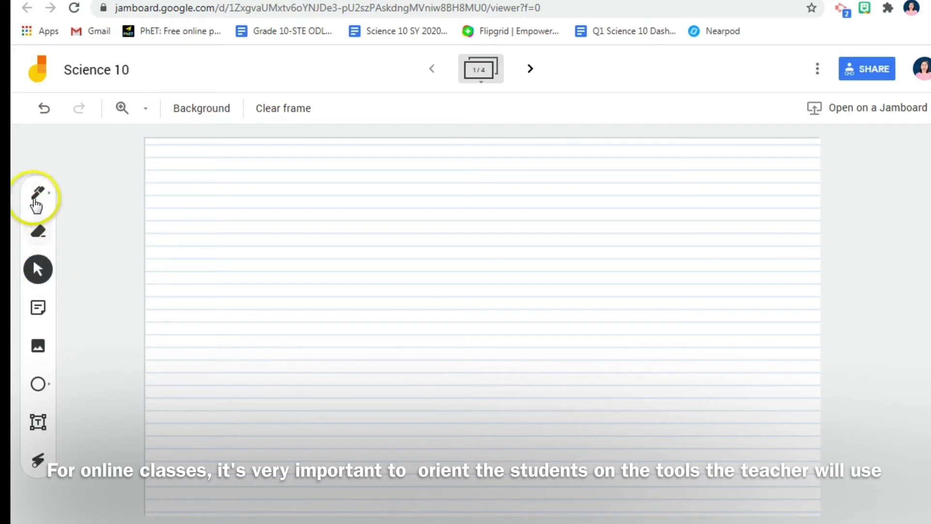
Step: Choose the black pen and draw a heart in the upper-left part of the first frame
left_click(37, 194)
left_click(37, 199)
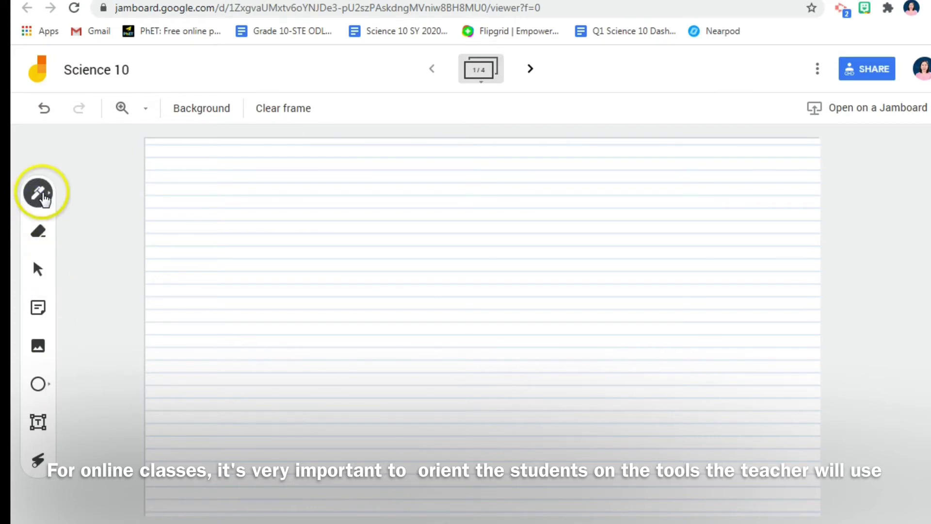
left_click(81, 228)
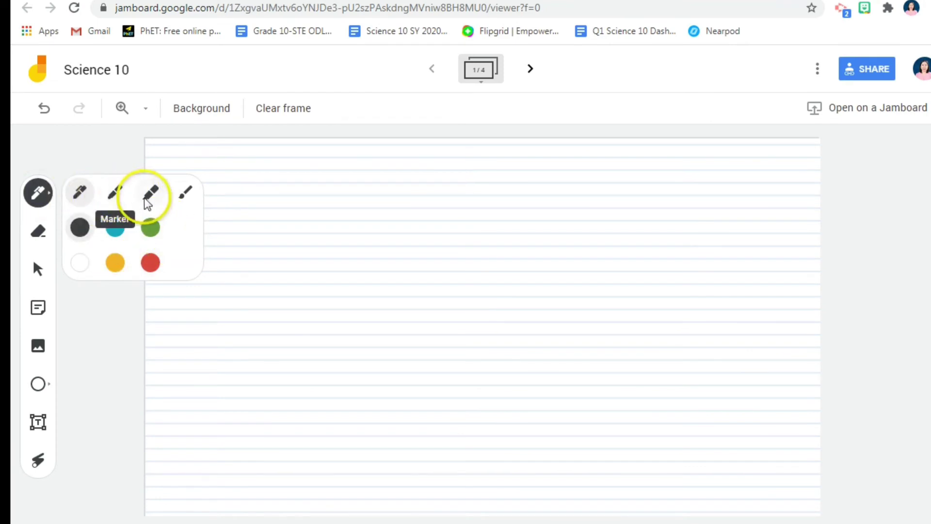
left_click(78, 196)
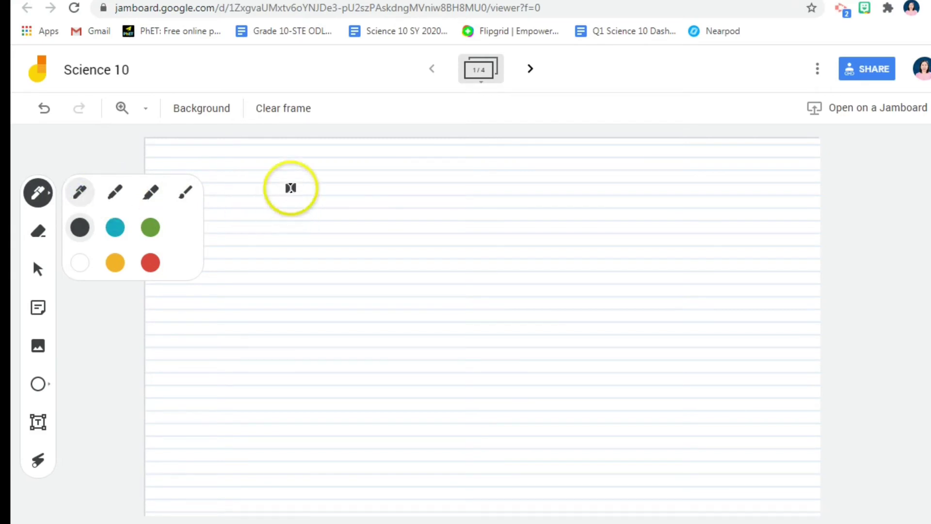
left_click(298, 195)
mouse_move(272, 217)
left_mouse_down()
mouse_move(353, 199)
mouse_move(288, 182)
left_mouse_up()
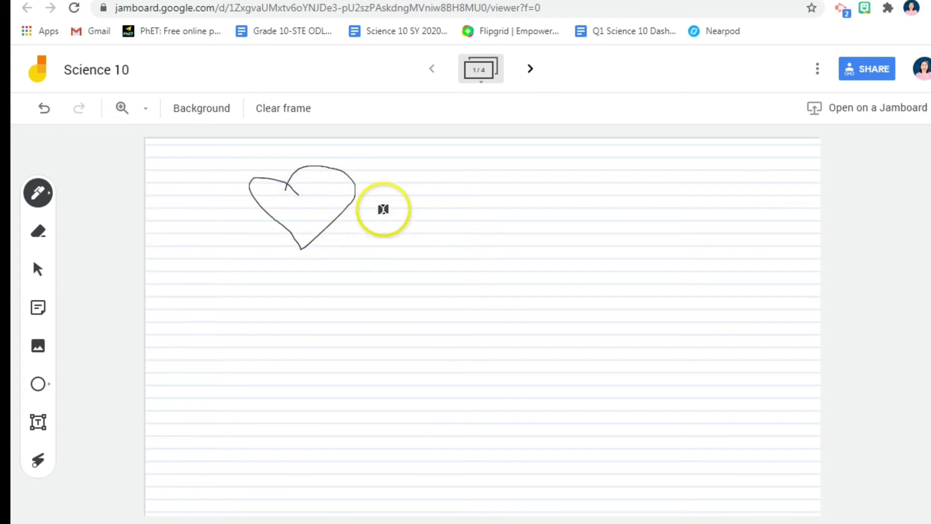
Step: Draw a freehand circle beside the heart and a freehand rectangle to the right of the circle
left_click(433, 185)
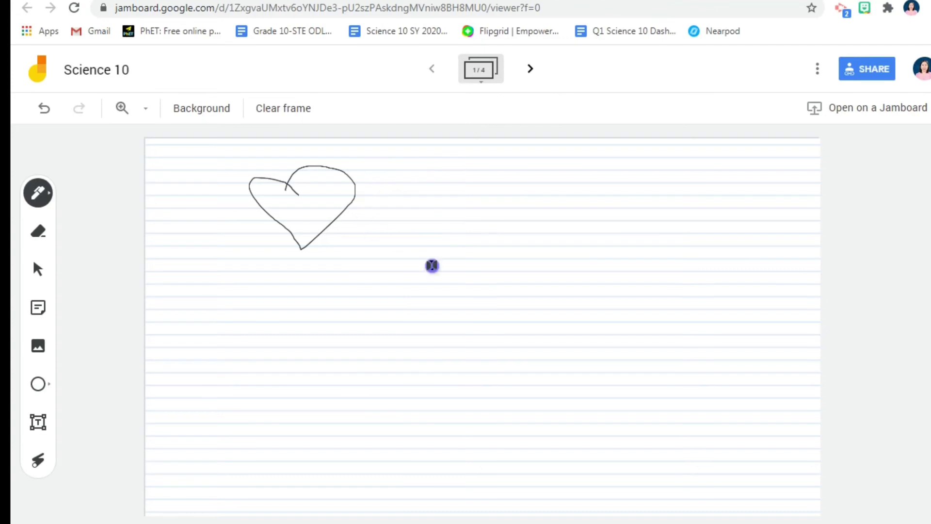
mouse_move(431, 179)
left_mouse_down()
mouse_move(492, 245)
mouse_move(428, 182)
left_mouse_up()
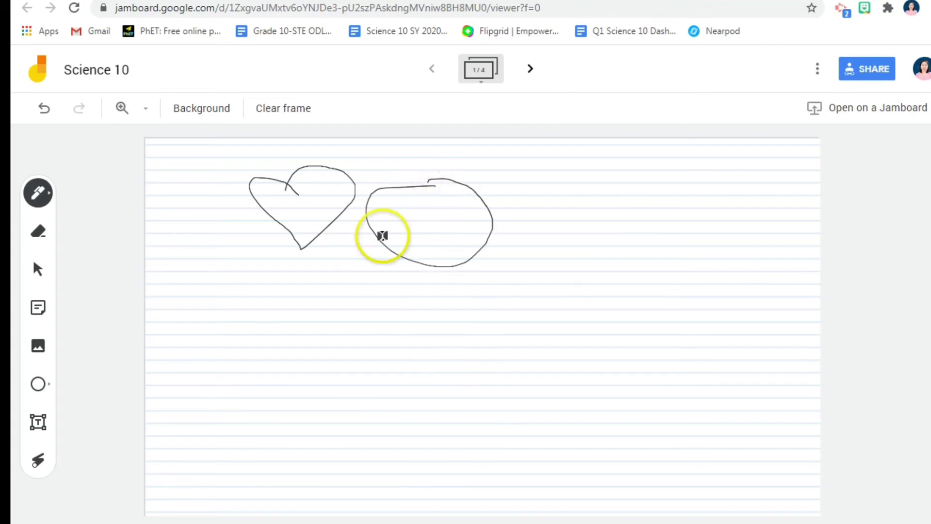
left_click(655, 255)
mouse_move(544, 161)
left_mouse_down()
mouse_move(564, 183)
mouse_move(557, 186)
left_mouse_up()
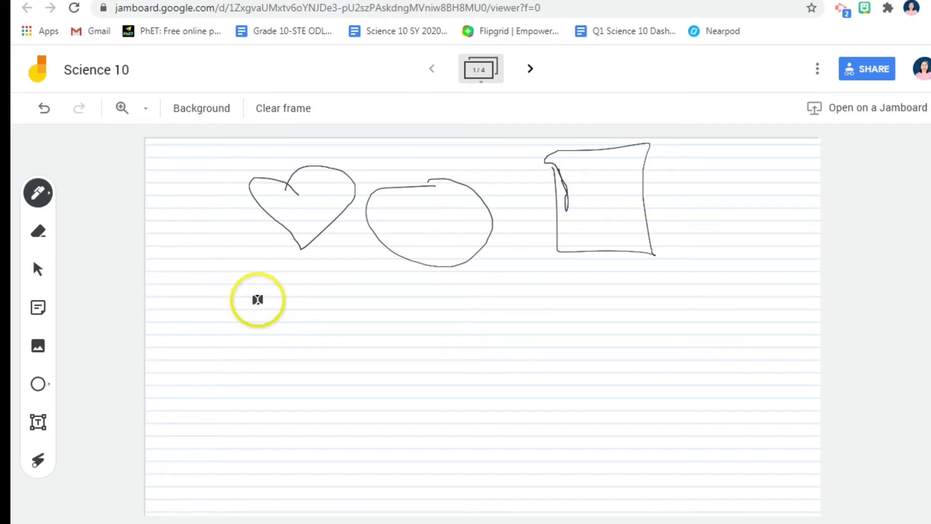
Step: Handwrite the formula F = ma below the shapes and underline the "ma" part
left_click(264, 315)
mouse_move(268, 334)
left_mouse_down()
mouse_move(264, 312)
mouse_move(380, 300)
mouse_move(370, 315)
mouse_move(426, 286)
mouse_move(447, 324)
mouse_move(489, 324)
left_mouse_up()
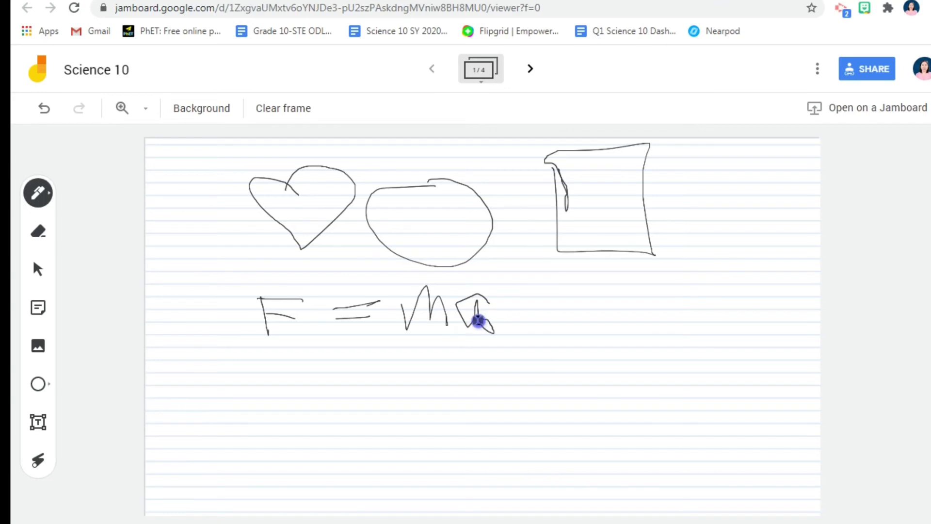
left_click_drag(474, 328, 480, 318)
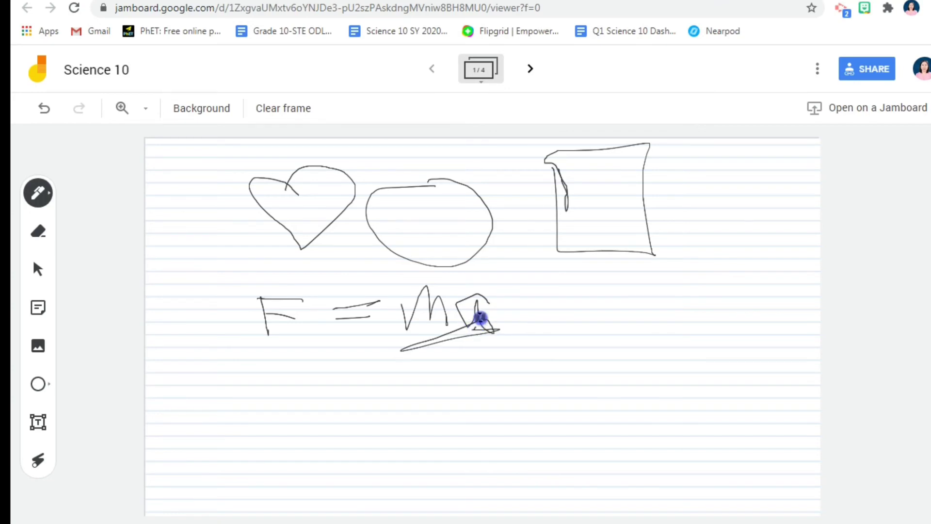
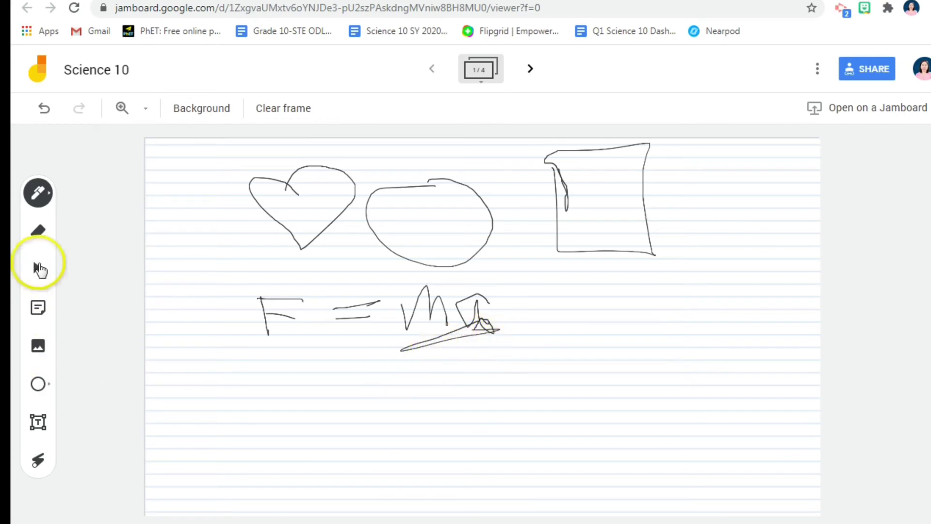
Step: Erase parts of the underline and the stray strokes around "ma" in the handwritten formula
left_click(38, 233)
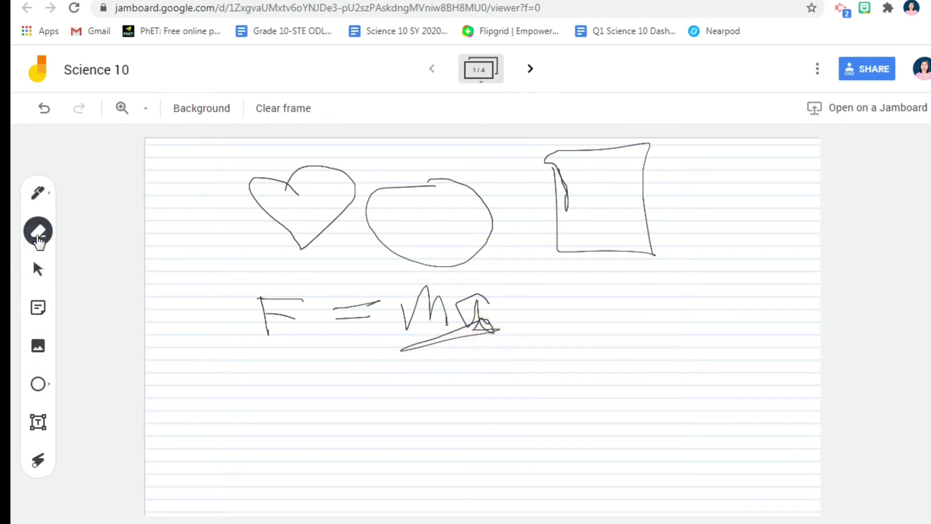
left_click(42, 232)
mouse_move(410, 349)
left_mouse_down()
mouse_move(451, 342)
mouse_move(482, 324)
mouse_move(517, 344)
mouse_move(495, 323)
left_mouse_up()
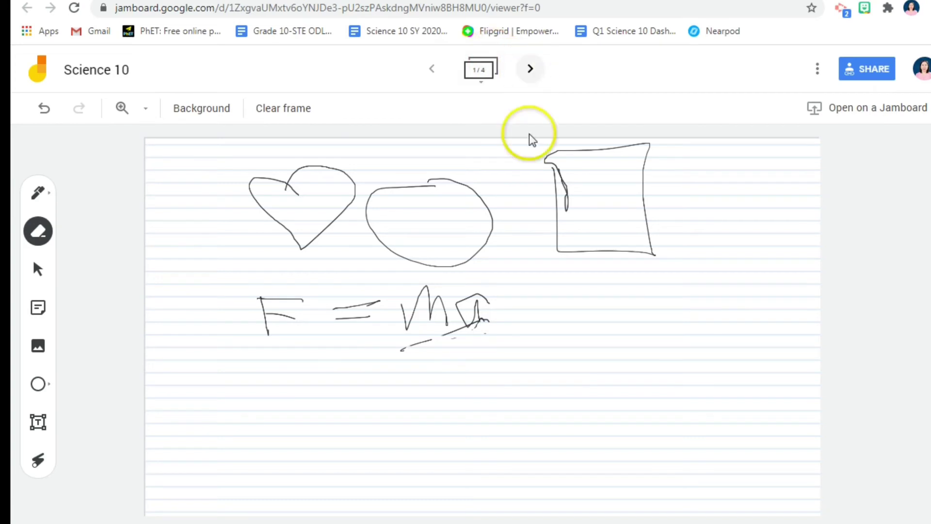
Step: Go to the second frame and set its background to solid blue
left_click(531, 71)
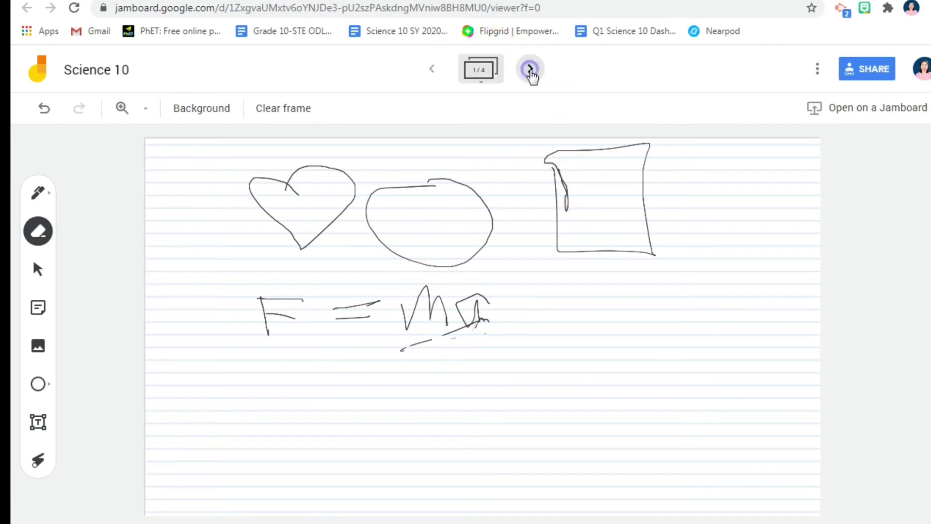
left_click(228, 111)
left_click(311, 145)
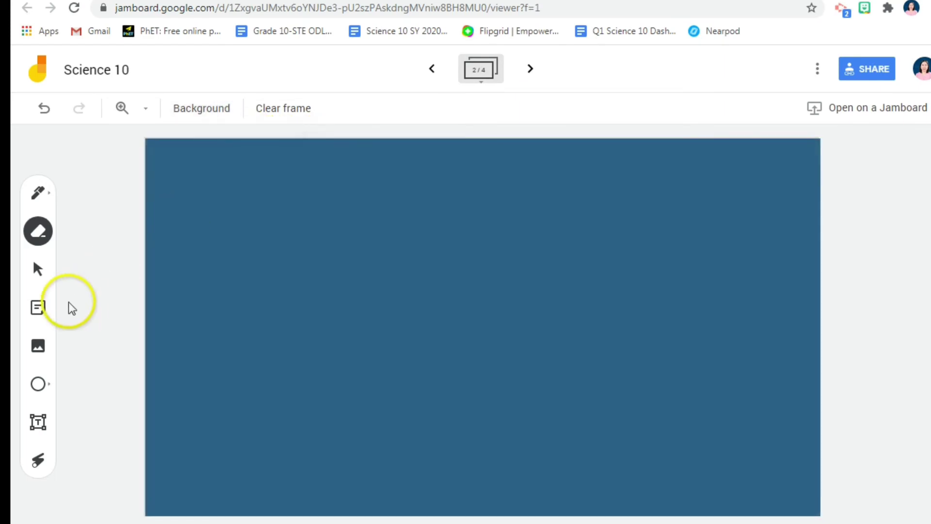
Step: Start a sticky note on the second frame, make it pink and enter the text "What is Science?"
left_click(38, 313)
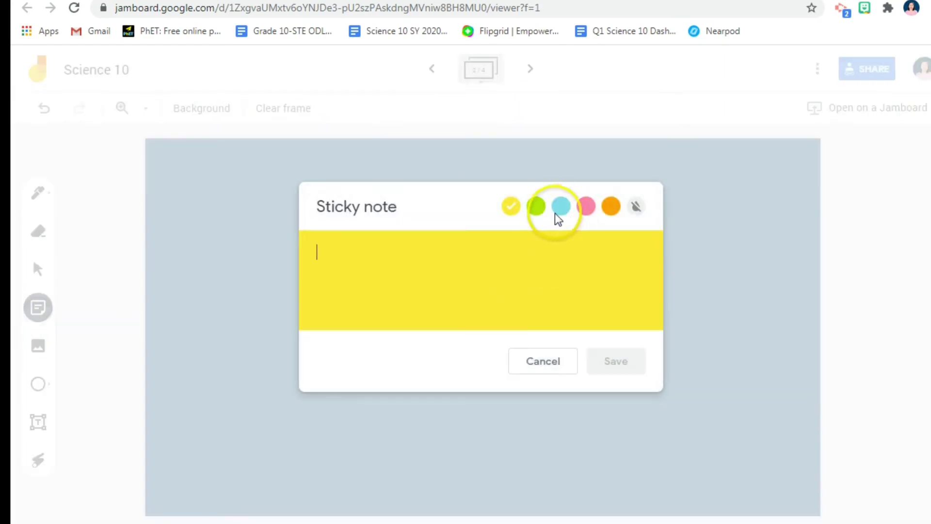
left_click(610, 208)
left_click(637, 208)
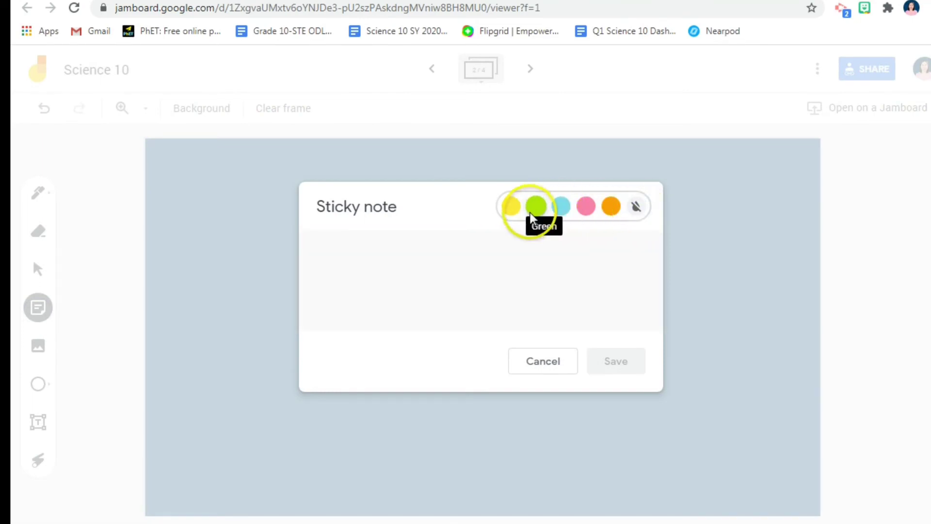
left_click(587, 204)
left_click(519, 284)
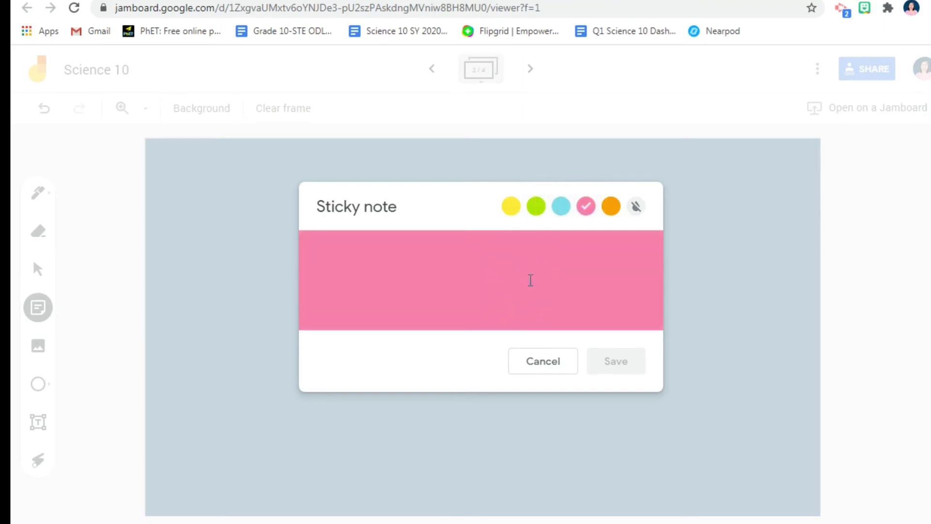
type("What is Science?")
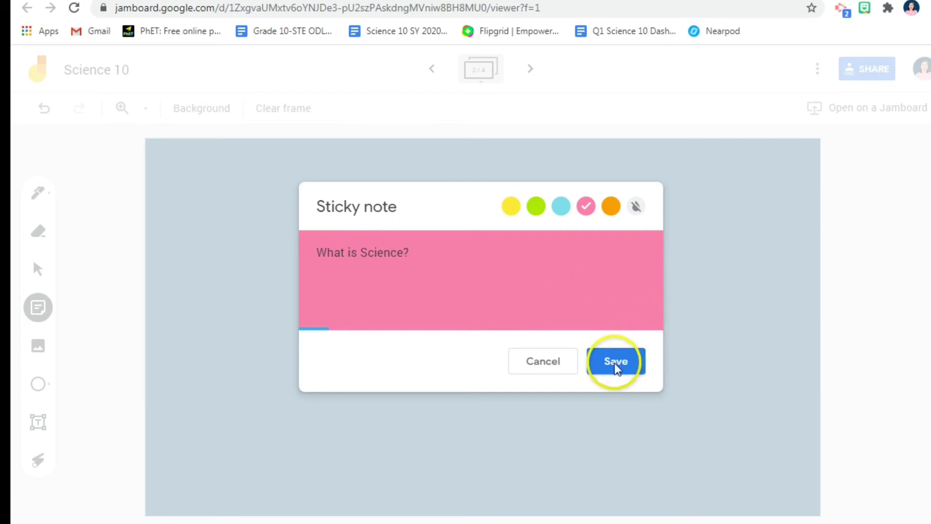
Step: Replace the note's text with "My favorite fruit is Water Melon", save it and dismiss the blank follow-up note
left_click_drag(415, 253, 248, 252)
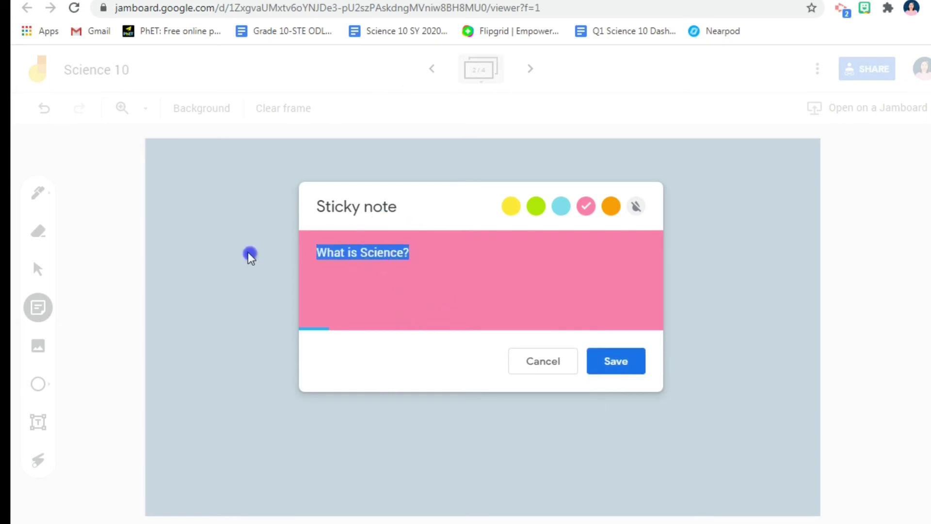
type("My favori")
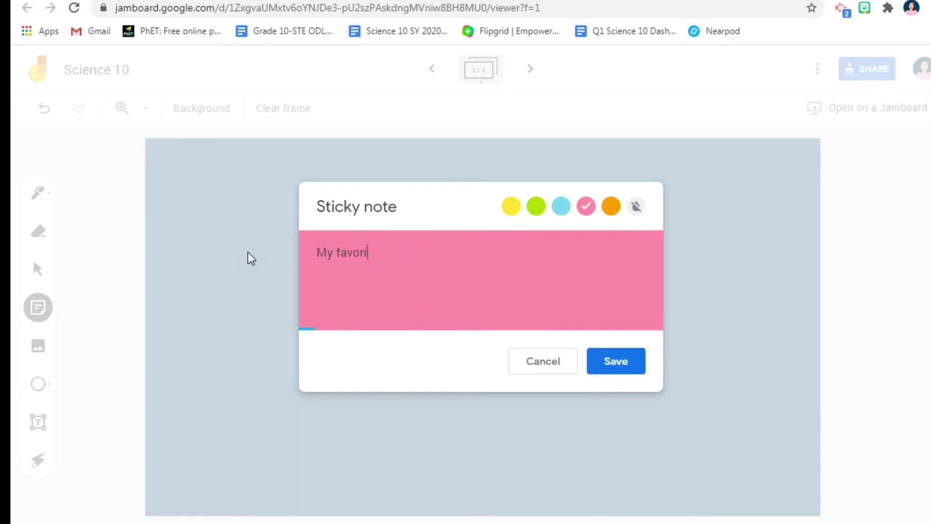
type("te fruit is Wwater Melon")
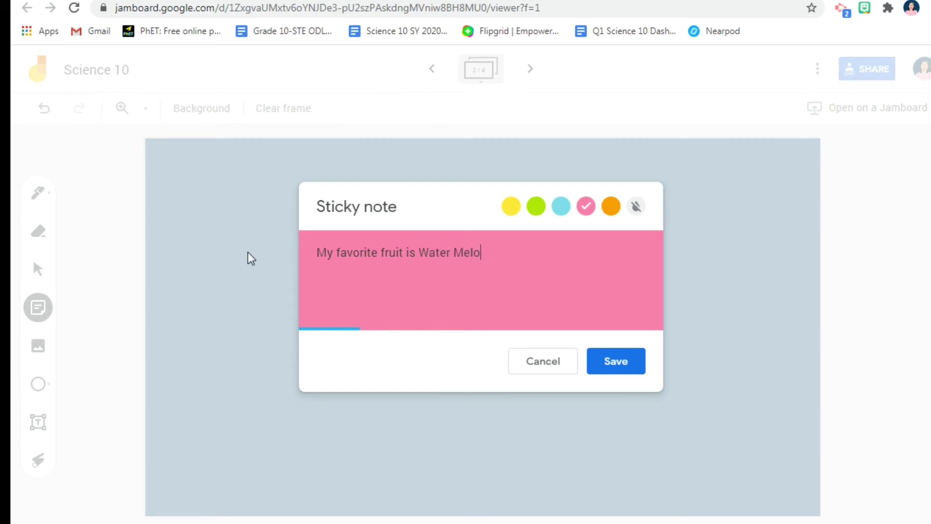
left_click(607, 364)
left_click(607, 365)
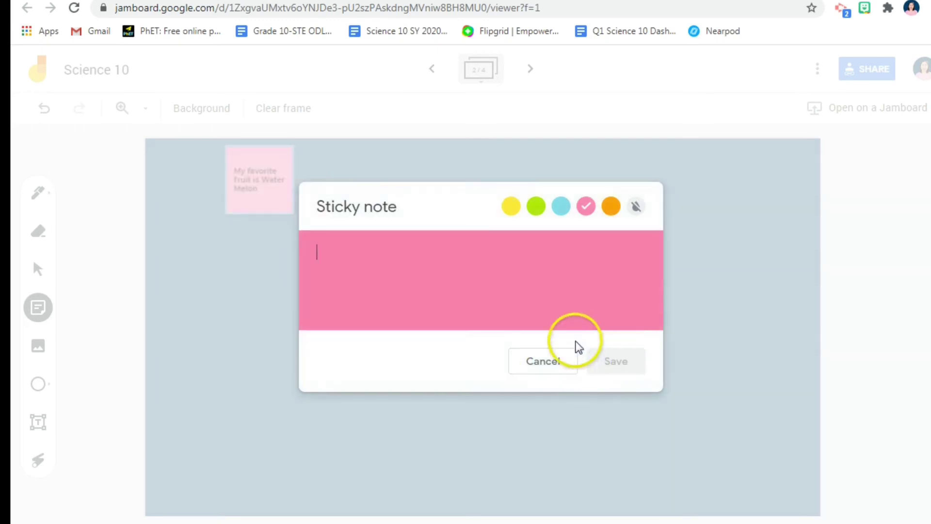
left_click(548, 417)
Step: Rotate the pink sticky note slightly counterclockwise, enlarge it and move it to the right part of the frame
left_click_drag(281, 178, 303, 229)
left_click(307, 255)
left_click(248, 249)
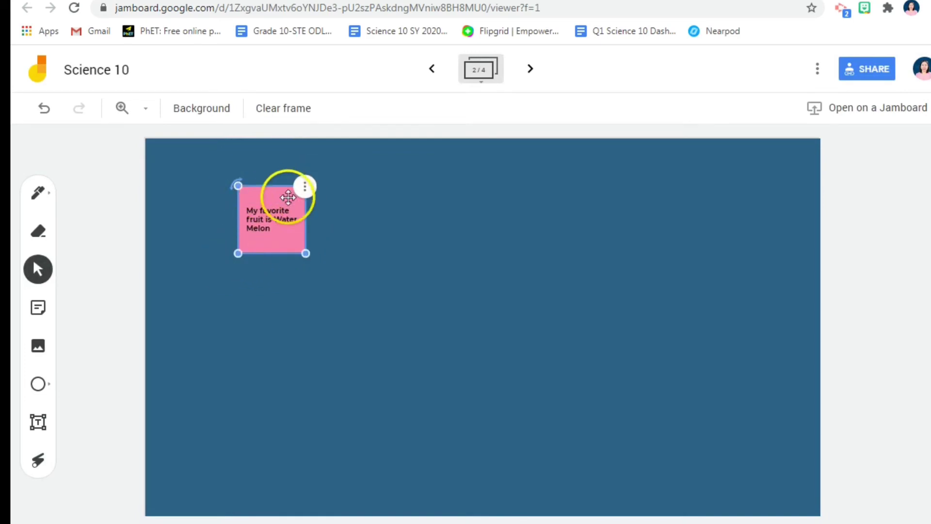
mouse_move(236, 184)
left_mouse_down()
mouse_move(286, 177)
mouse_move(289, 160)
mouse_move(202, 226)
mouse_move(272, 194)
mouse_move(233, 189)
left_mouse_up()
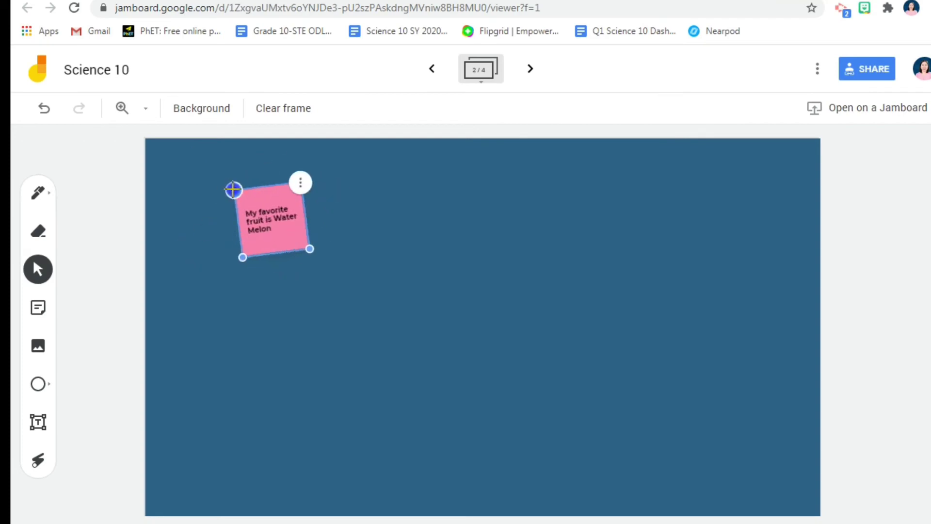
left_click_drag(309, 249, 327, 264)
left_click_drag(288, 222, 684, 226)
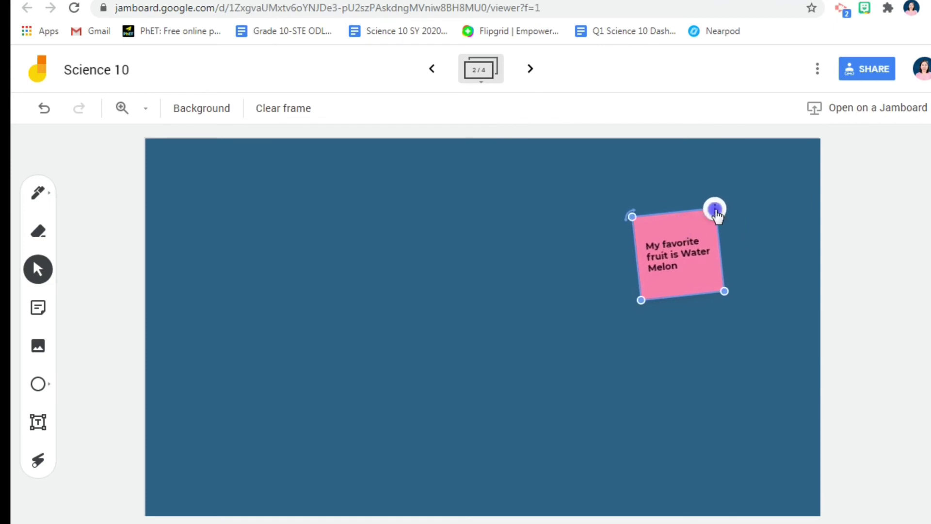
Step: Move the pink sticky note to the left part of the frame and rotate it upright
left_click(714, 210)
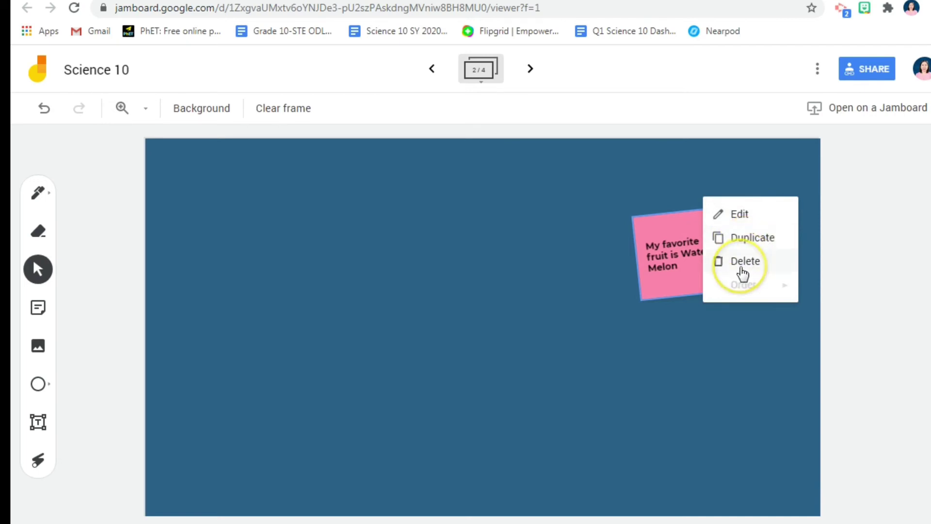
left_click(658, 322)
left_click_drag(682, 256, 272, 327)
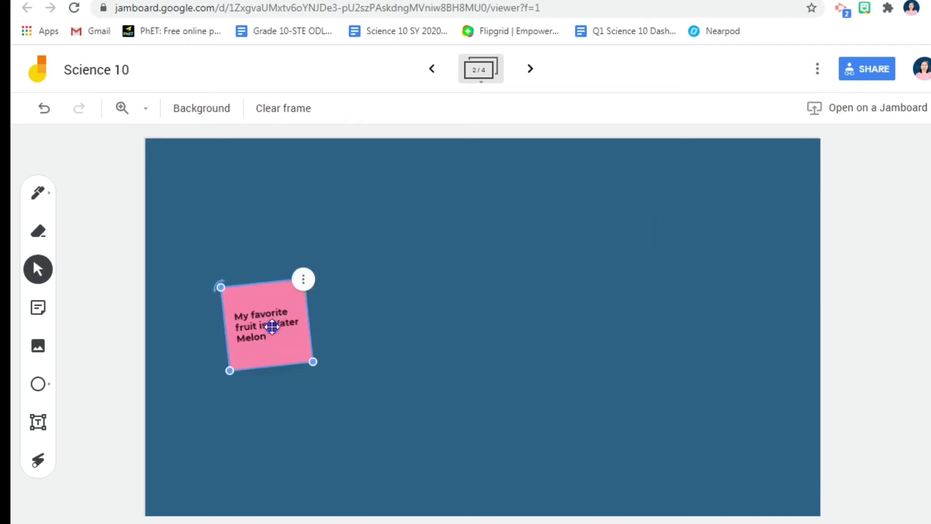
left_click_drag(221, 287, 227, 284)
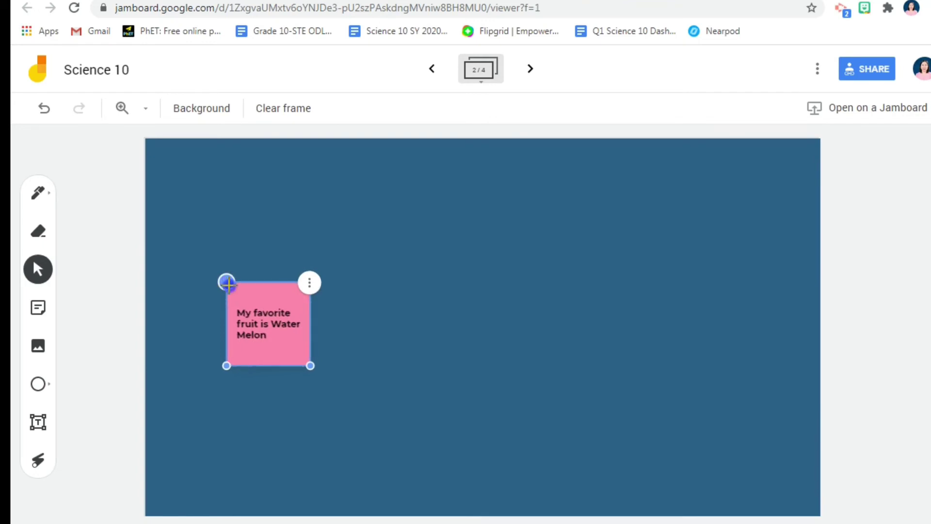
left_click(204, 434)
Step: Insert the first Google Image Search result for "water melon" into the second frame
left_click(39, 345)
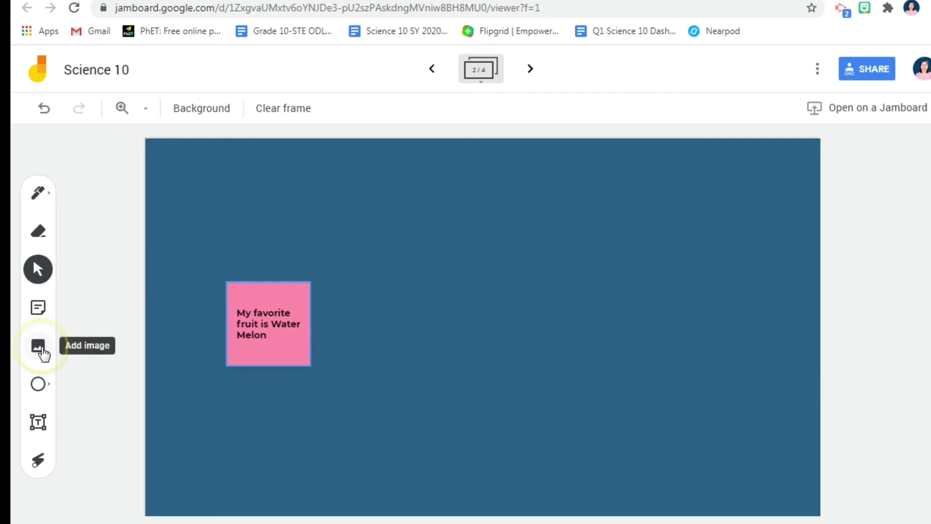
left_click(42, 348)
left_click(239, 157)
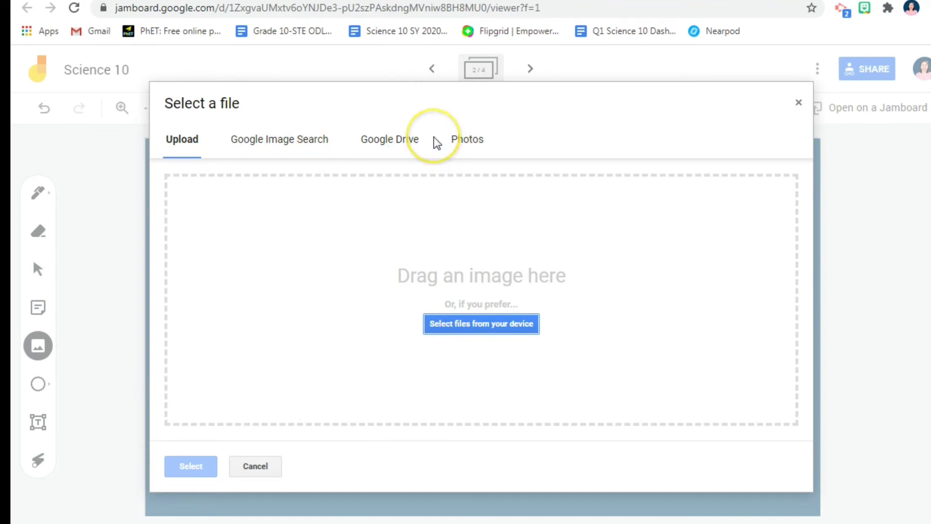
left_click(417, 145)
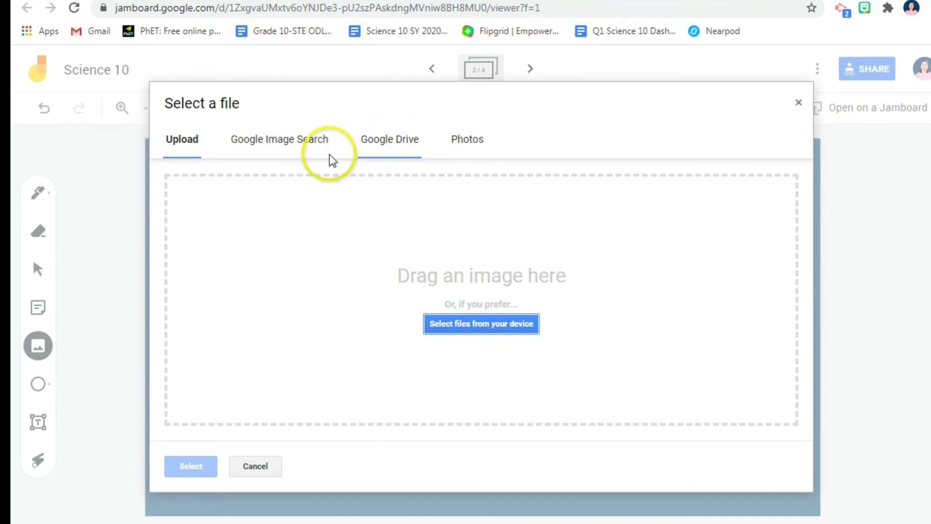
left_click(304, 150)
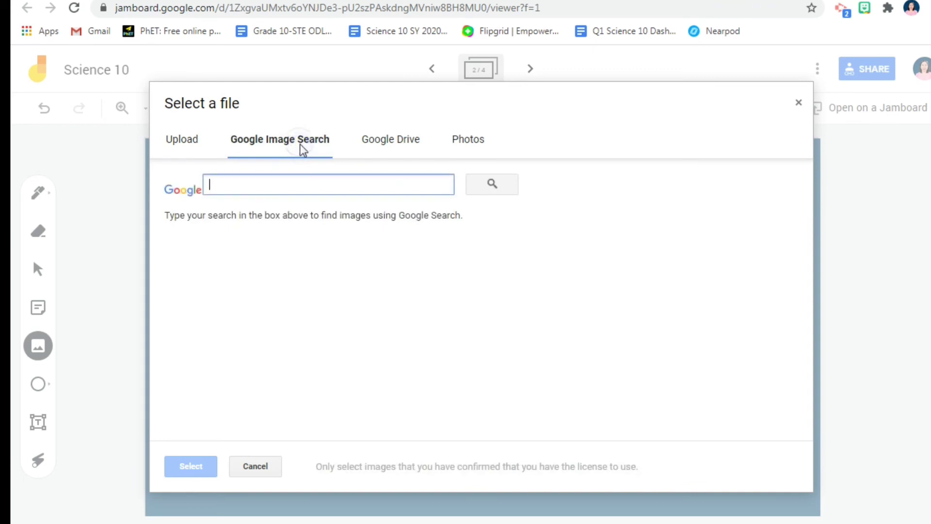
type("wat")
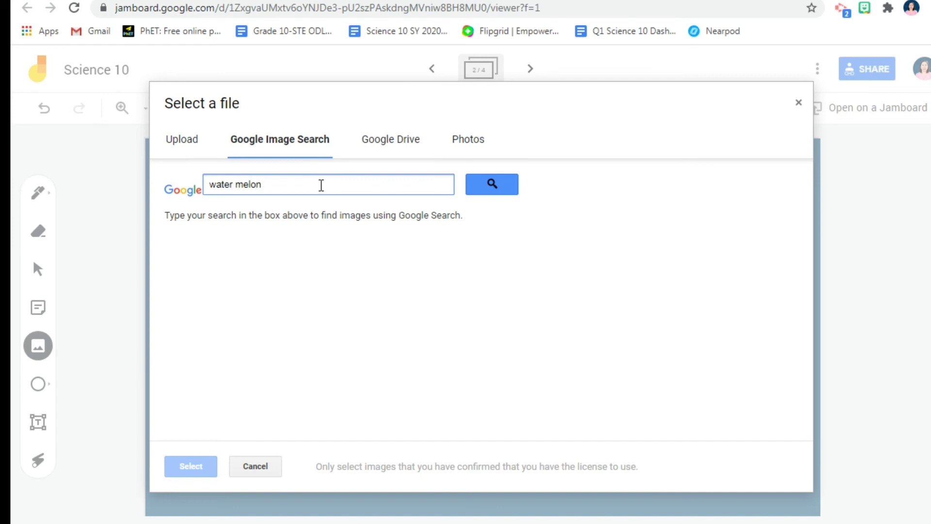
type("er melon")
key("Return")
left_click(363, 250)
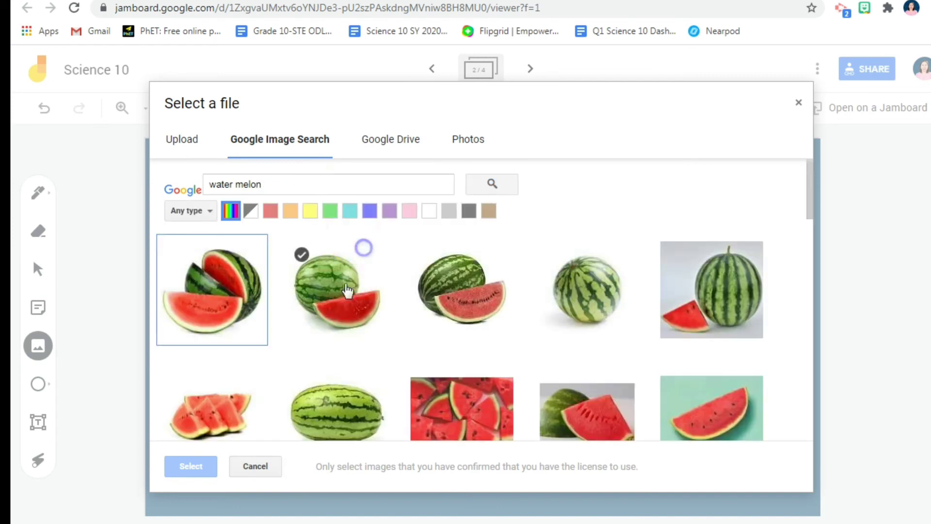
left_click(190, 307)
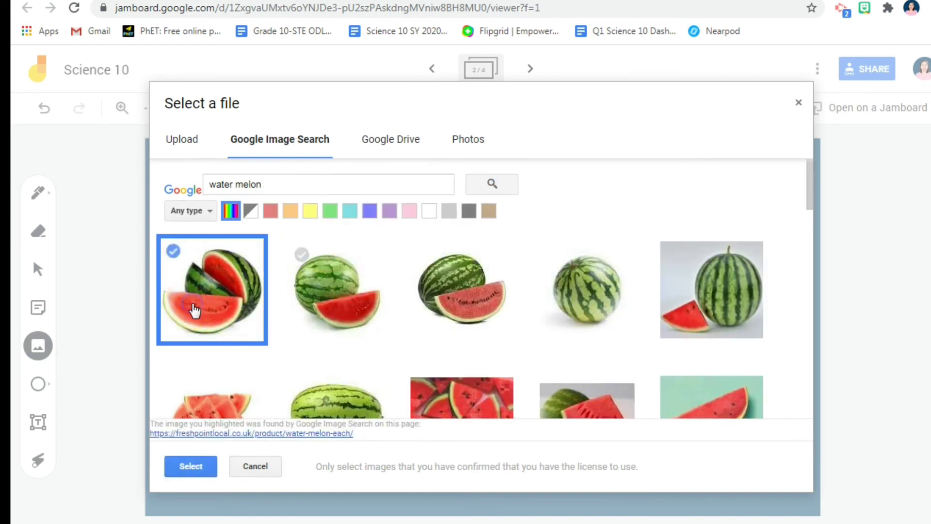
left_click(203, 466)
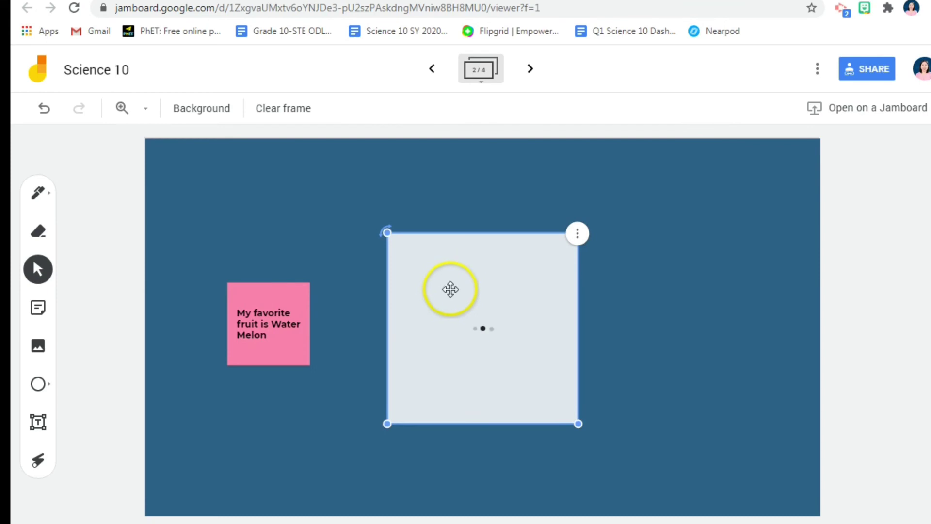
Step: Shrink the watermelon image, set it upright and place it over the lower-right corner of the pink sticky note
left_click_drag(383, 229, 405, 260)
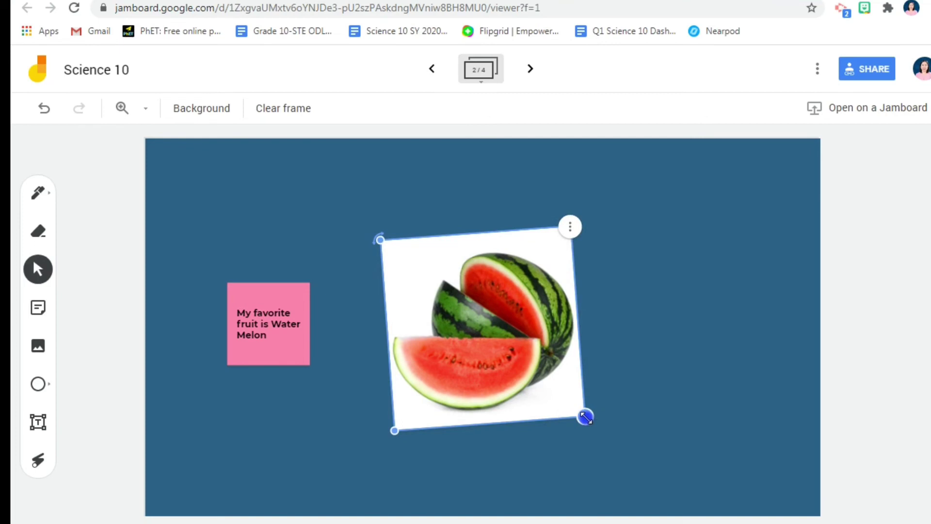
left_click_drag(585, 417, 320, 393)
left_click(272, 348)
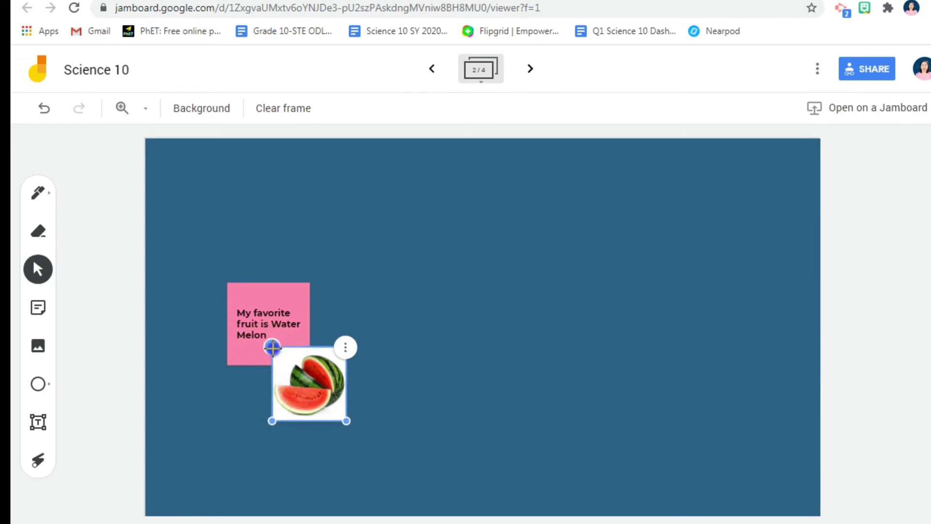
Step: Send the watermelon image to the back, behind the pink sticky note
left_click(345, 348)
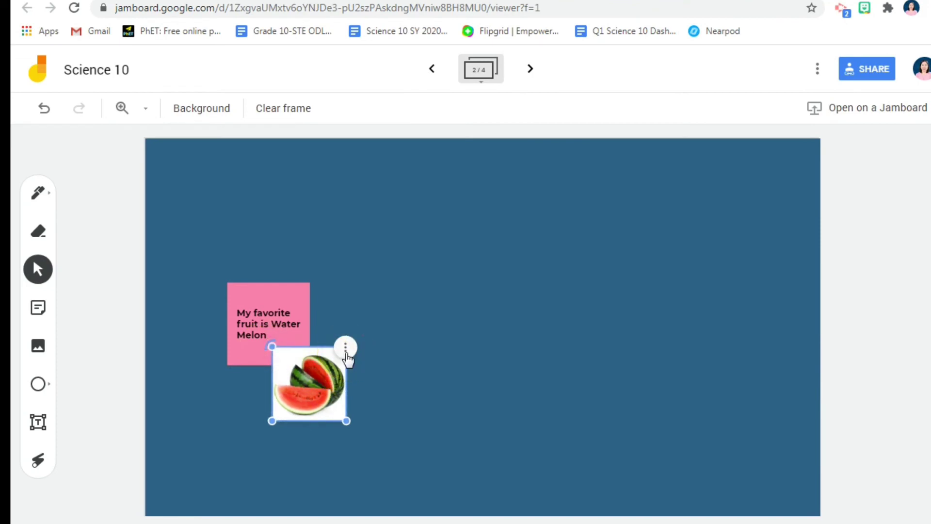
left_click(403, 401)
left_click(469, 460)
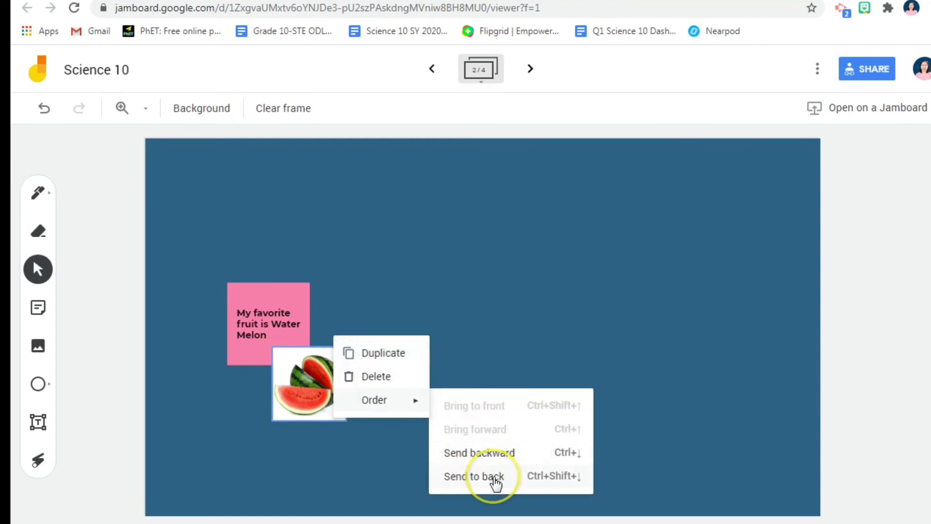
left_click(487, 473)
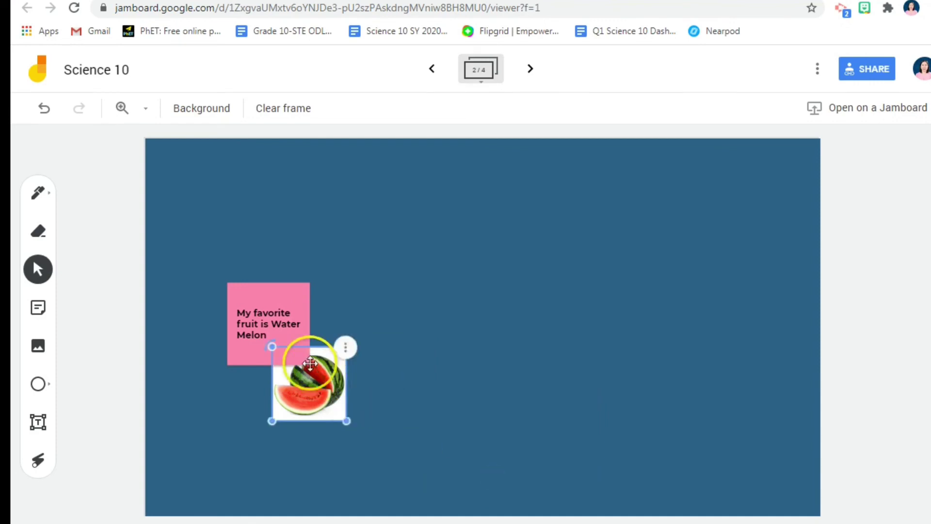
Step: Bring the watermelon image to the front, over the pink sticky note, and deselect it
left_click(346, 347)
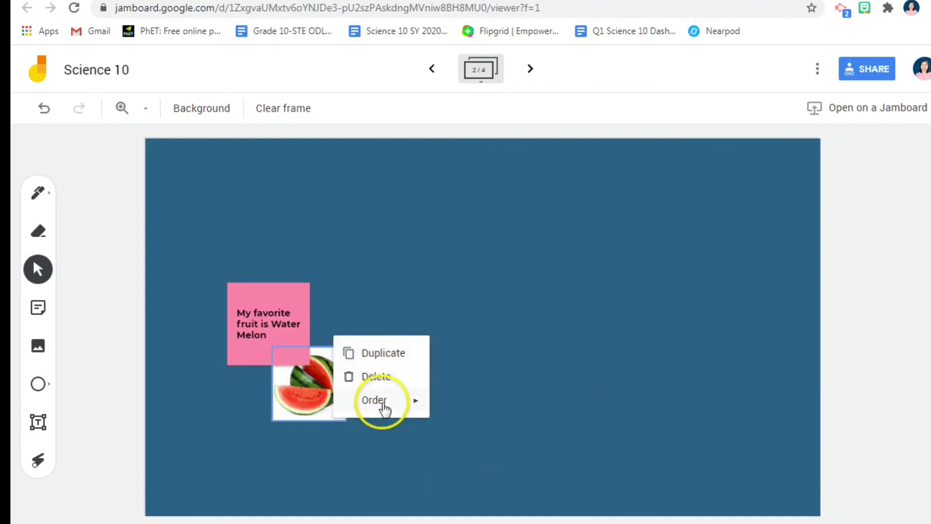
left_click(379, 403)
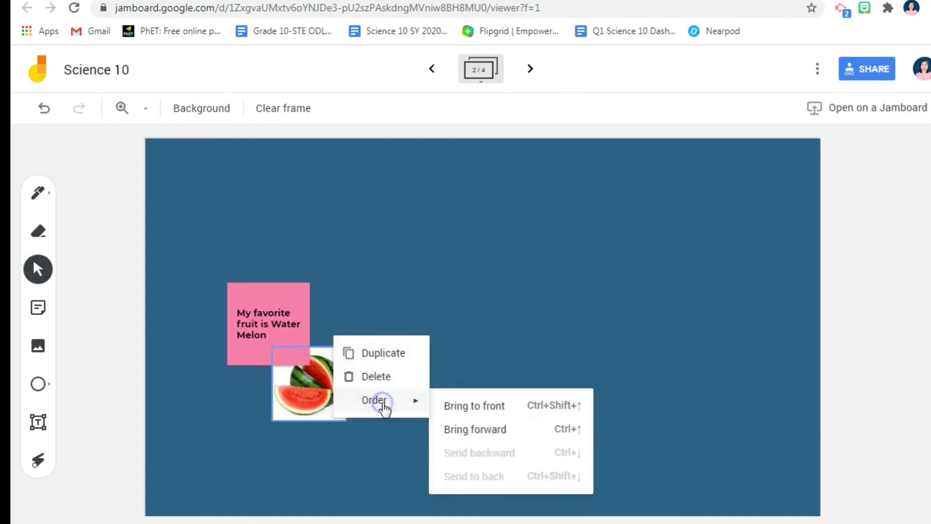
left_click(485, 407)
left_click(500, 365)
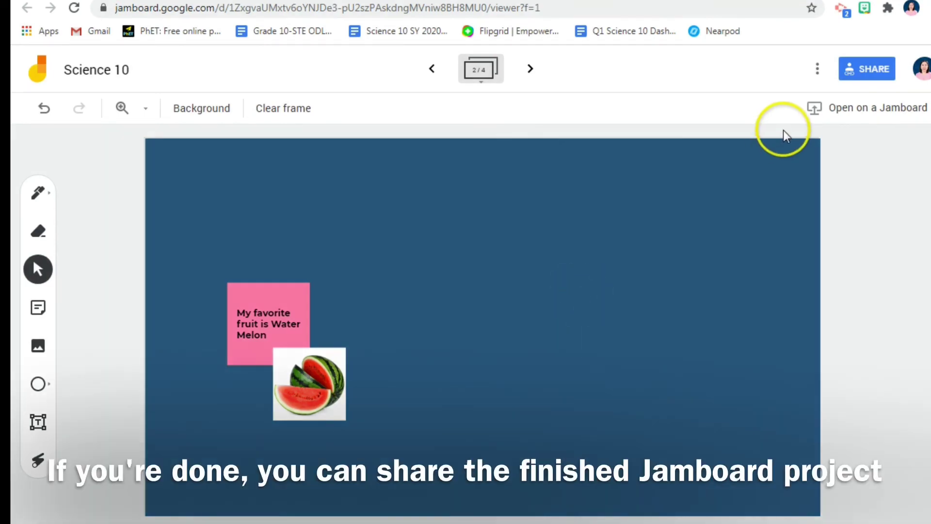
Step: Show the board's options for downloading it as a PDF and saving the frame as an image
left_click(818, 72)
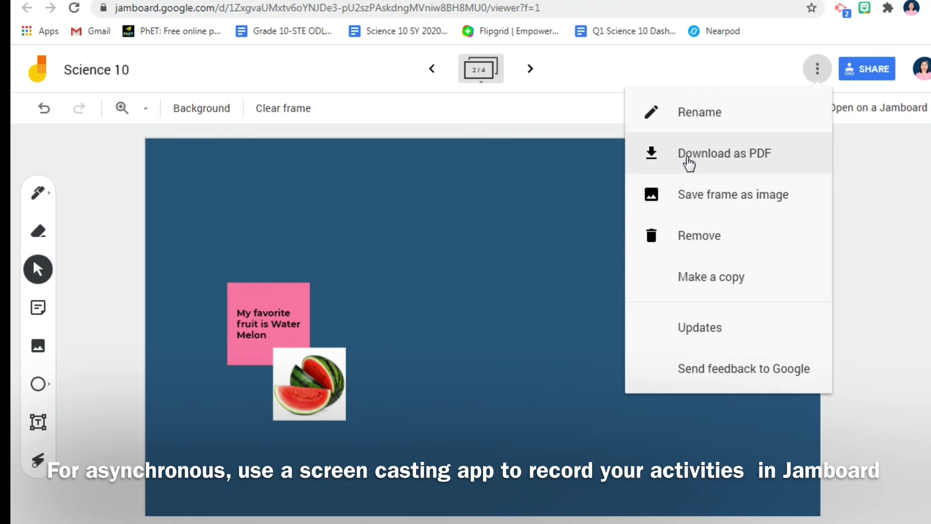
left_click(700, 208)
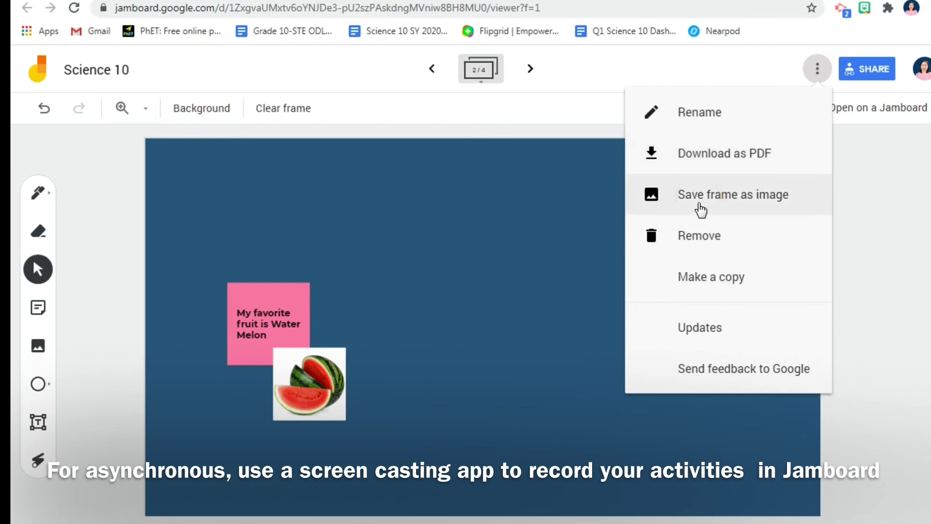